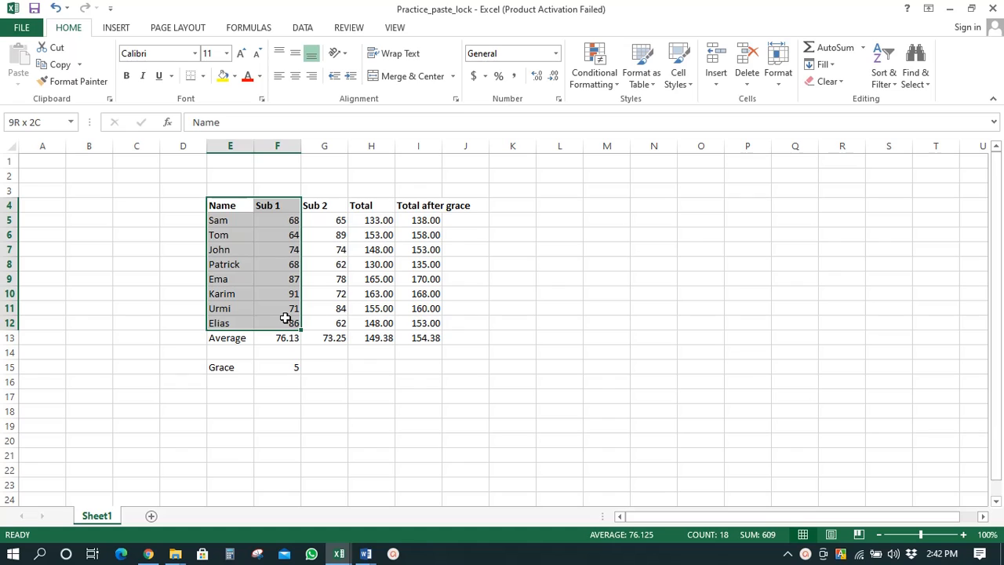
Step: Copy the Name and Sub 1 columns in E4:F12 and paste them starting at cell L4
drag(284, 318, 284, 317)
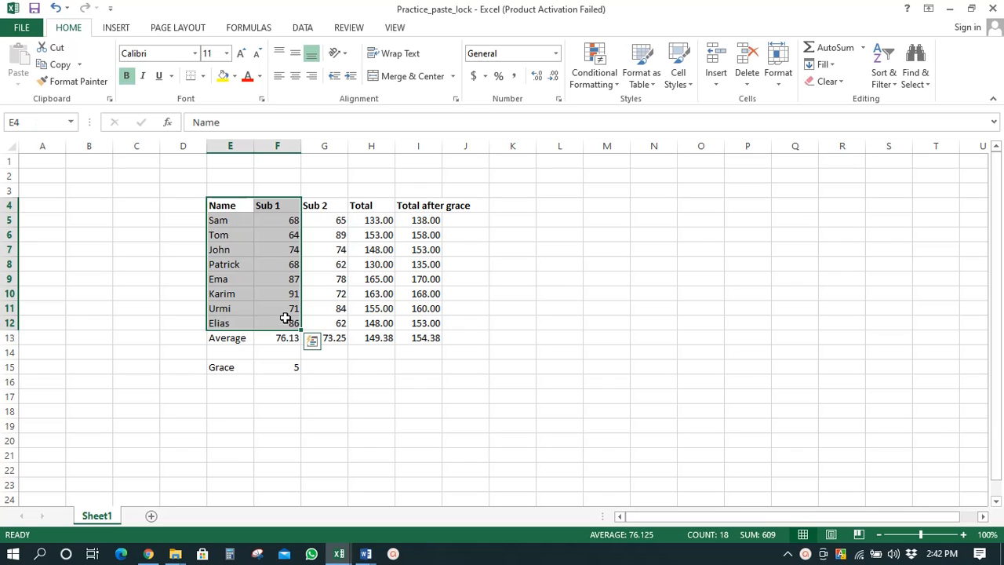
key(ctrl+c)
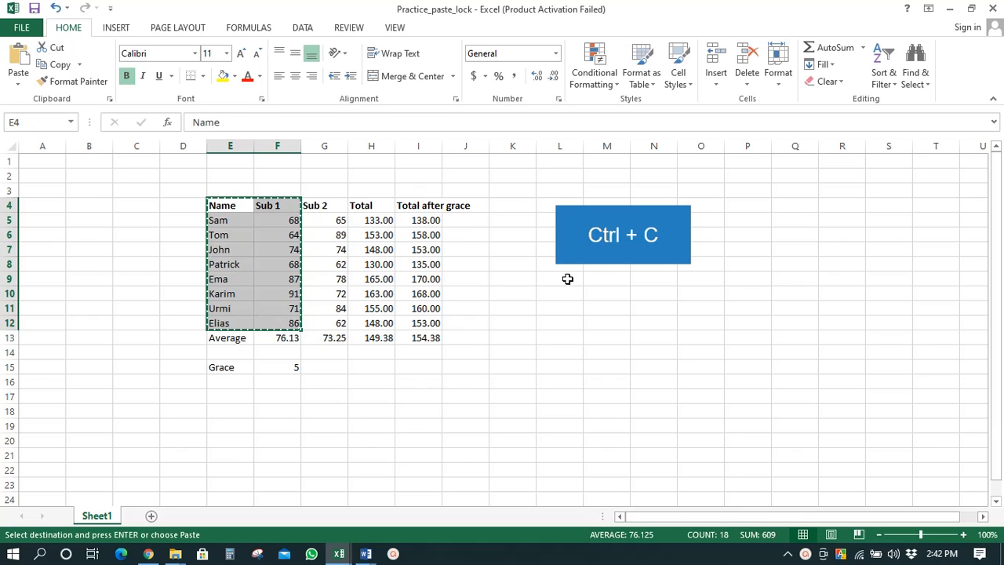
click(566, 206)
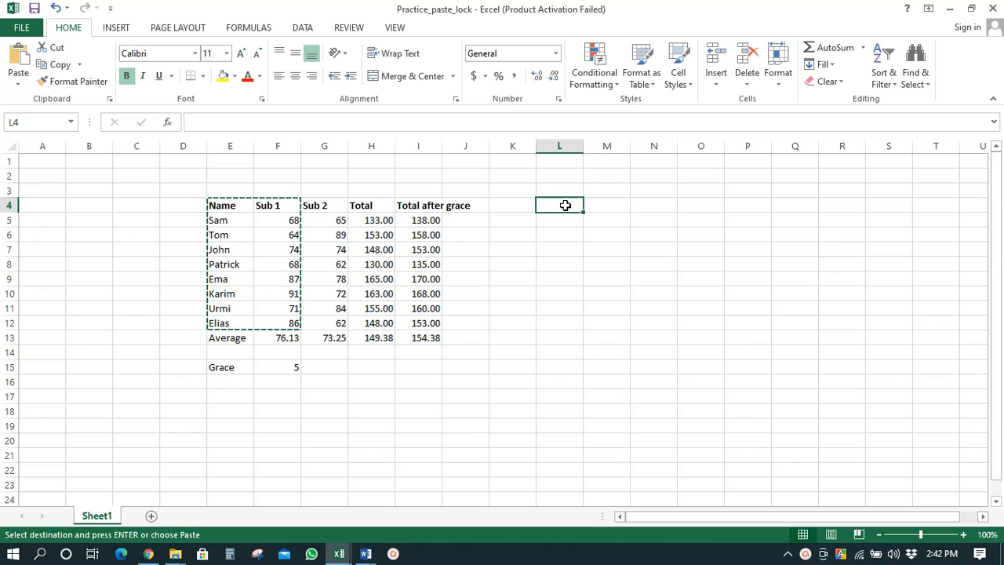
key(ctrl+v)
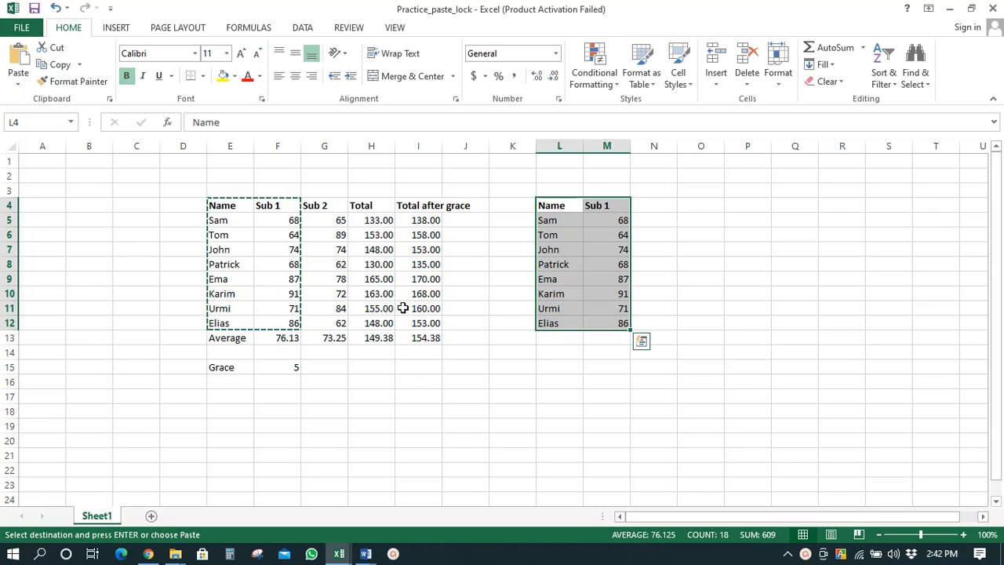
key(Escape)
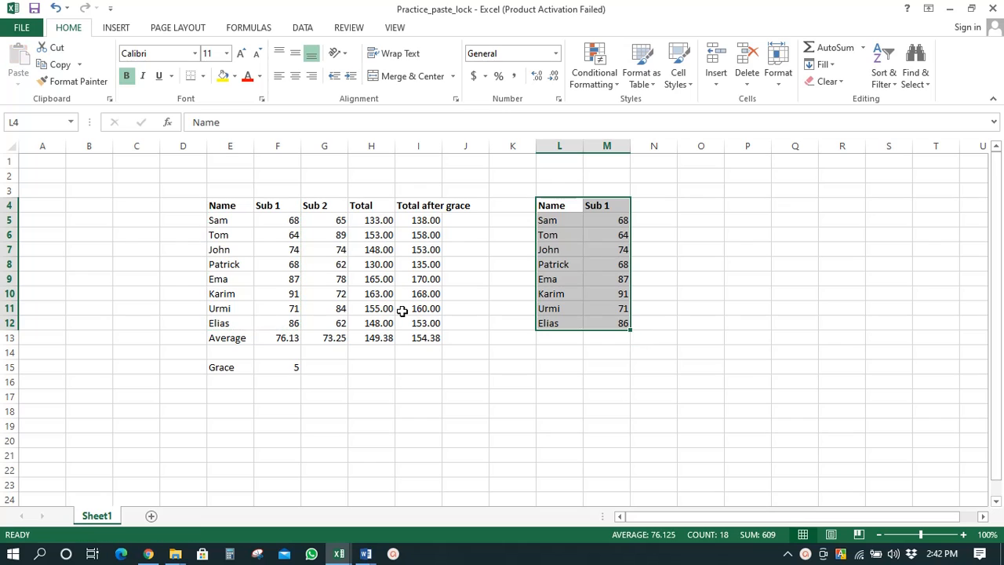
key(Escape)
Step: Compare the text and number format of the original name column with its pasted copy in column L
click(225, 203)
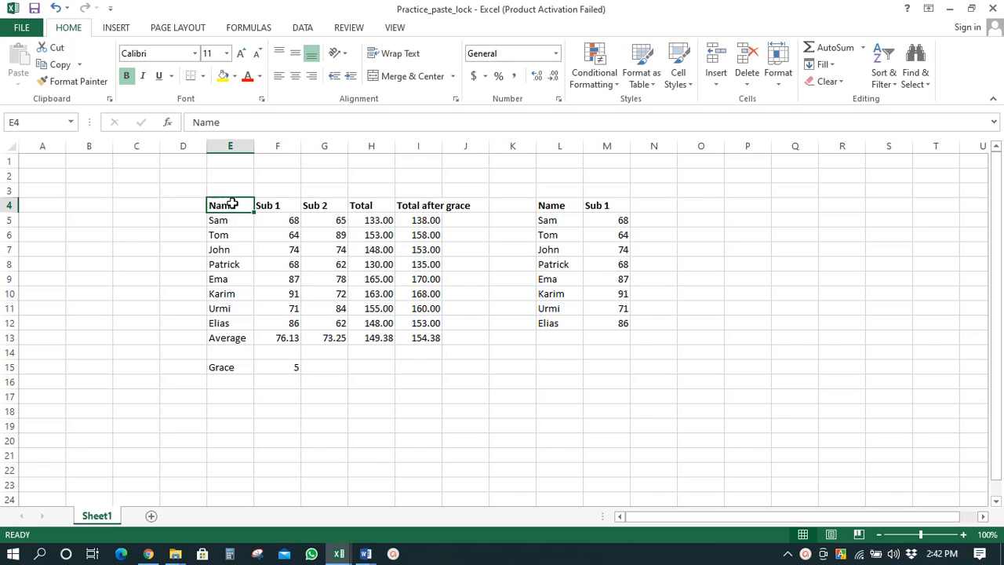
drag(553, 205, 612, 325)
click(598, 339)
drag(225, 206, 276, 311)
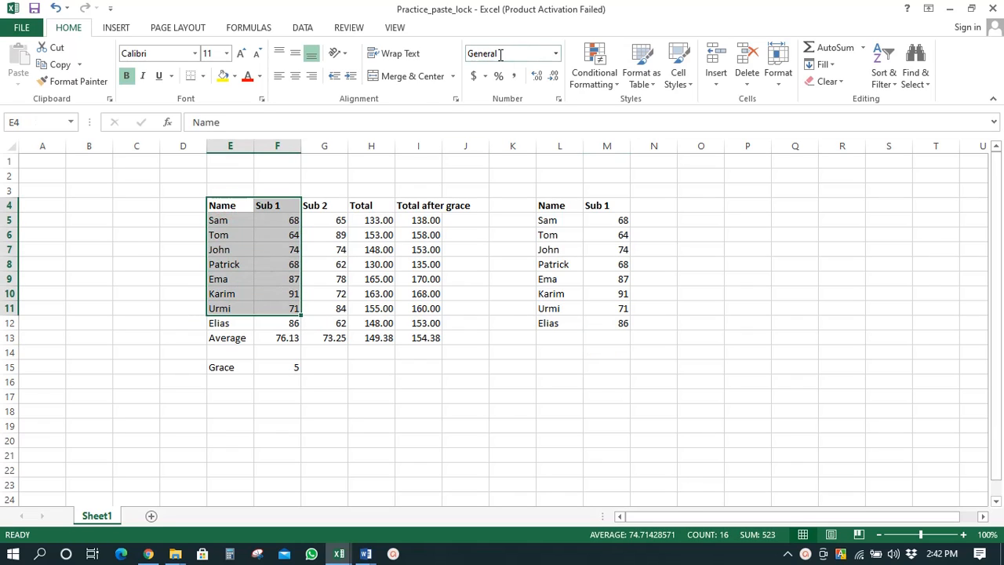
click(222, 219)
click(226, 249)
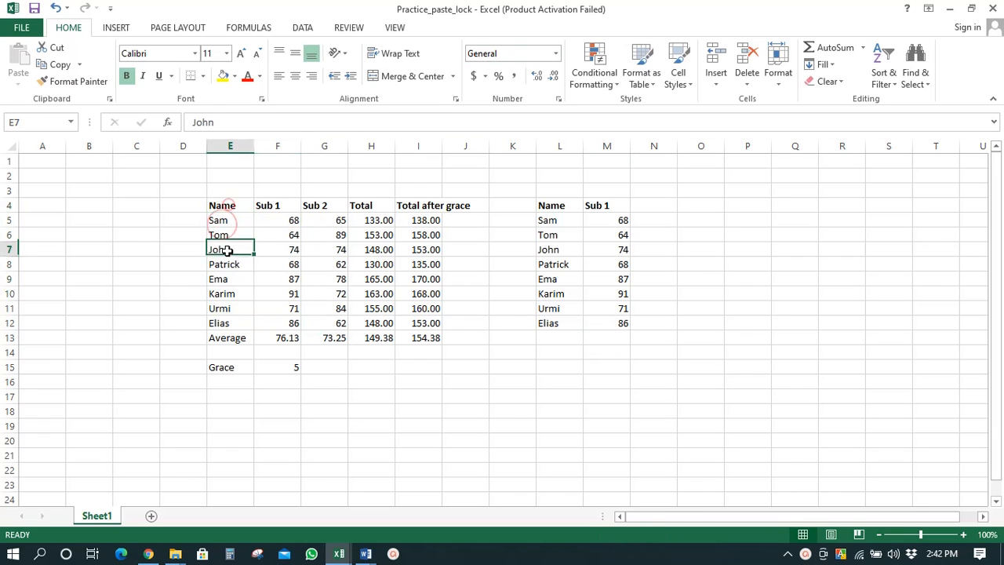
click(548, 209)
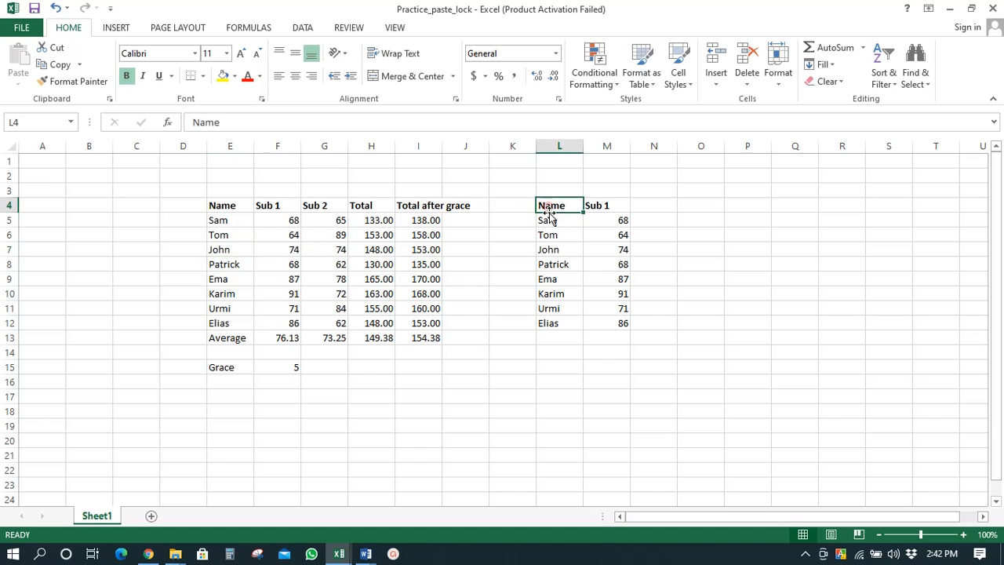
click(547, 219)
click(549, 250)
click(553, 264)
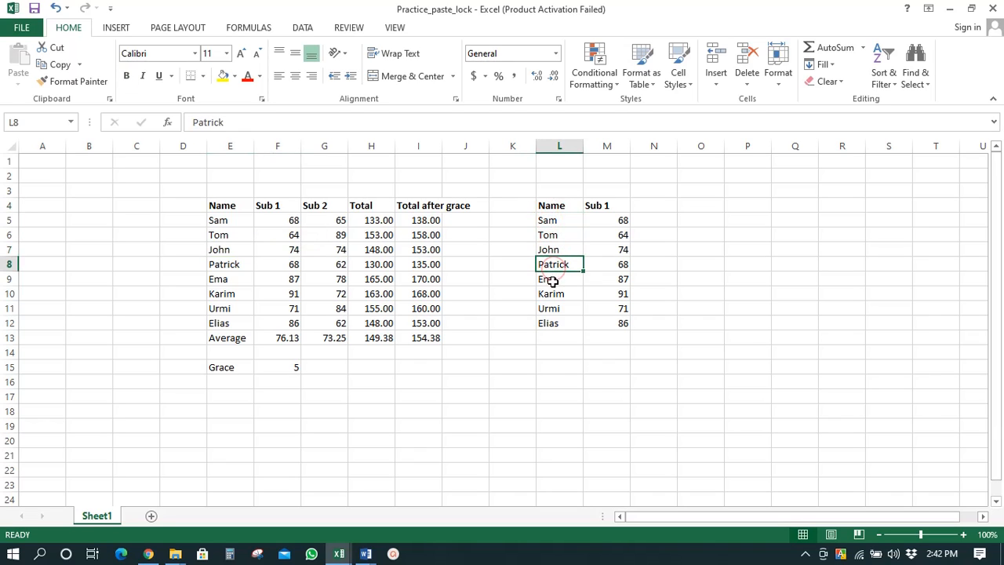
click(549, 308)
click(553, 264)
click(549, 234)
click(552, 221)
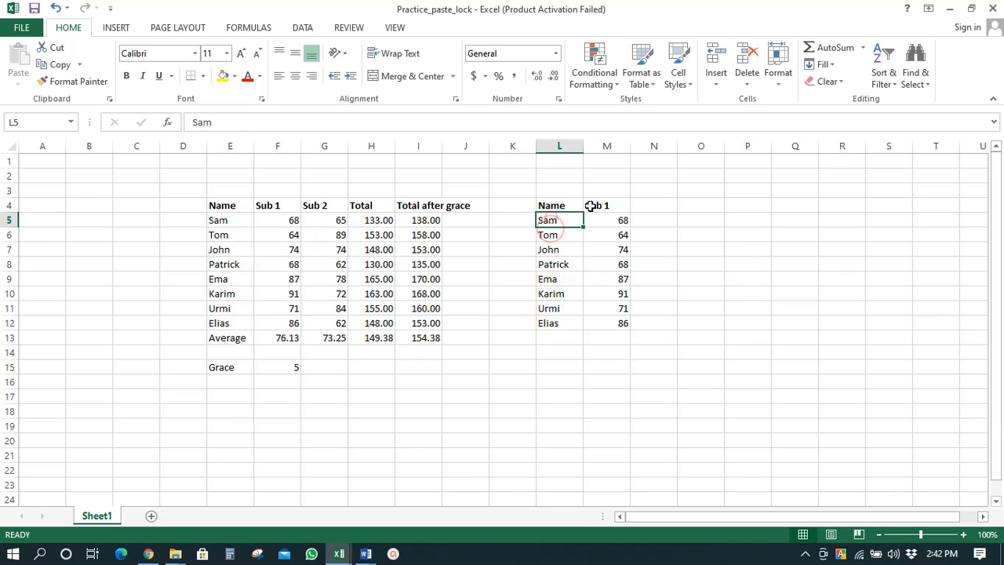
Step: Compare the number format of the original Sub 1 marks with the pasted marks in column M
click(623, 219)
click(288, 220)
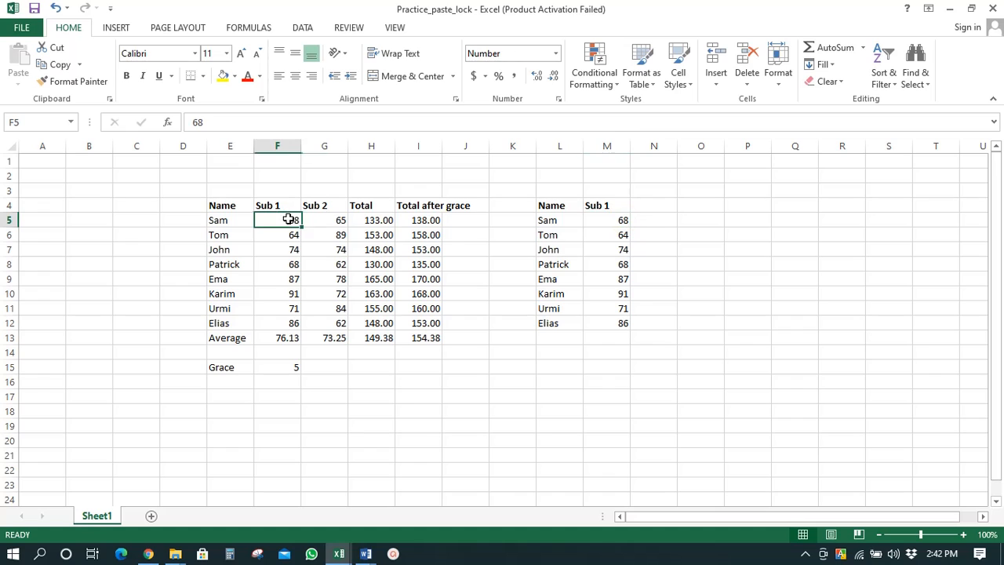
drag(289, 220, 287, 310)
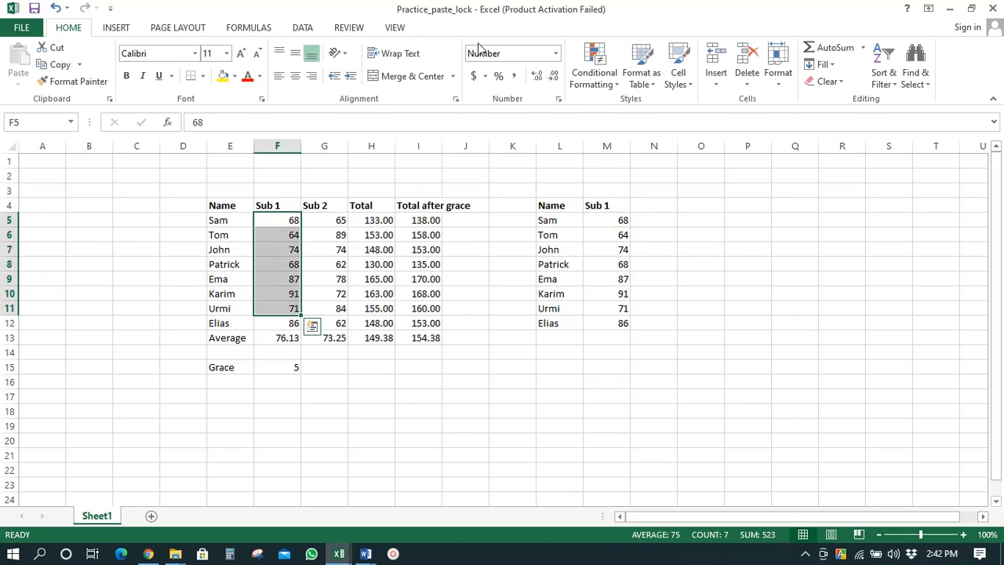
click(617, 220)
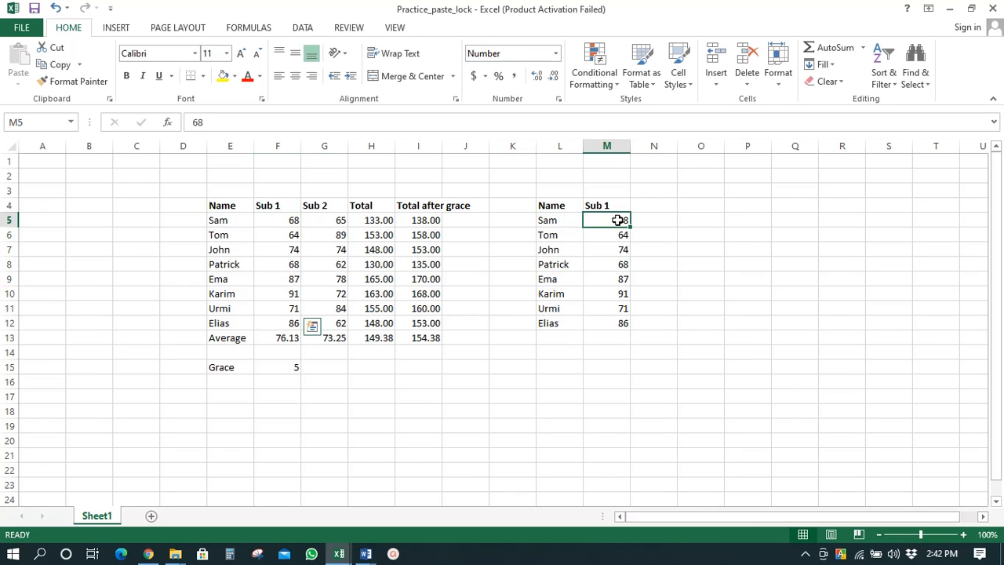
drag(617, 219, 614, 341)
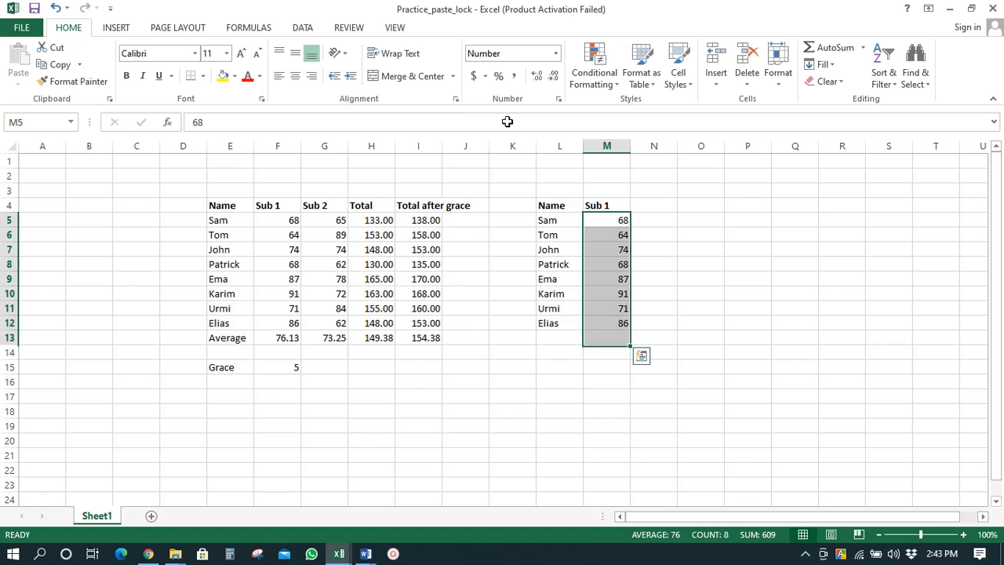
click(616, 238)
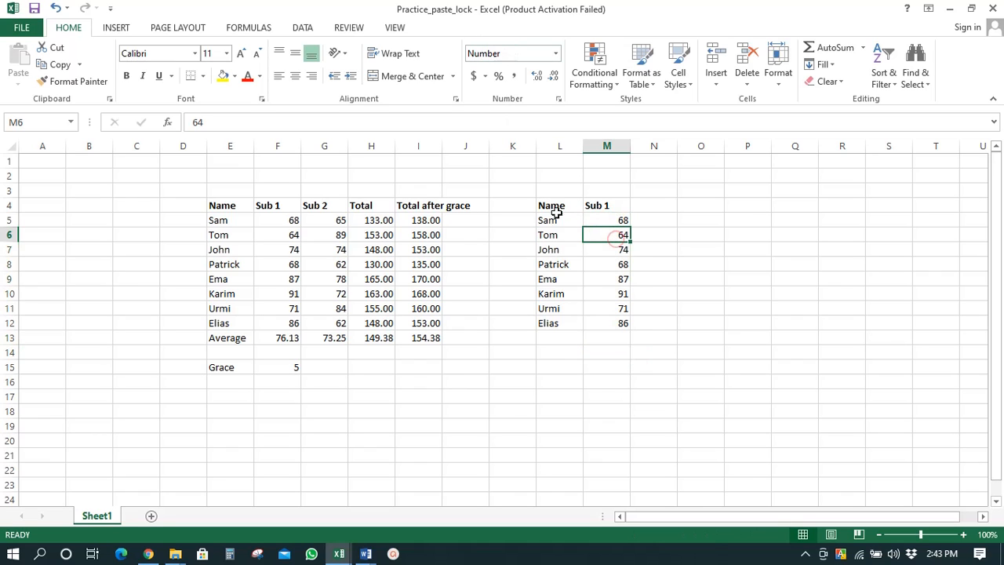
drag(554, 205, 619, 323)
click(570, 251)
drag(554, 220, 621, 314)
click(619, 322)
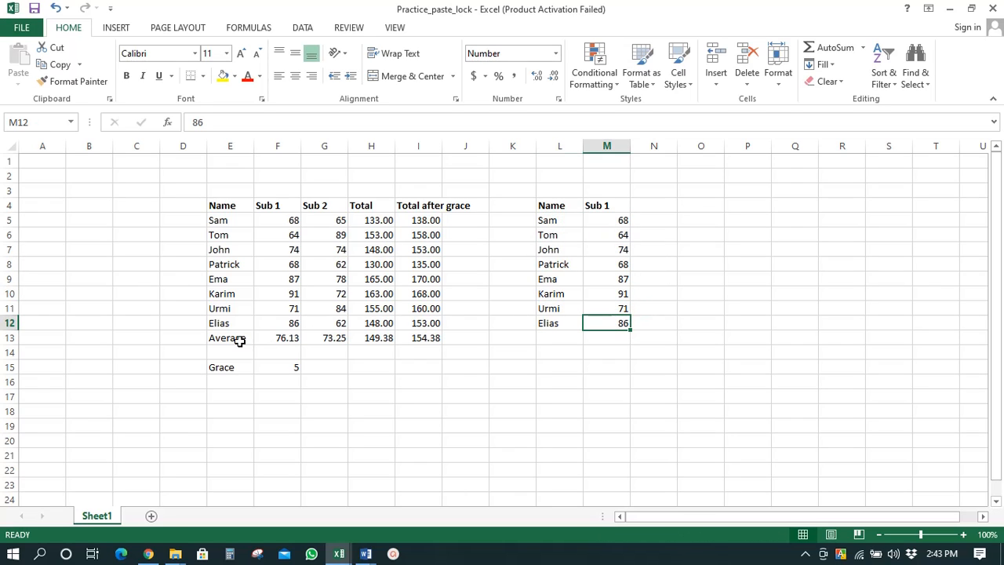
Step: Examine the Average row and the cell range used by the Total column's average formula in H13
drag(228, 338, 269, 341)
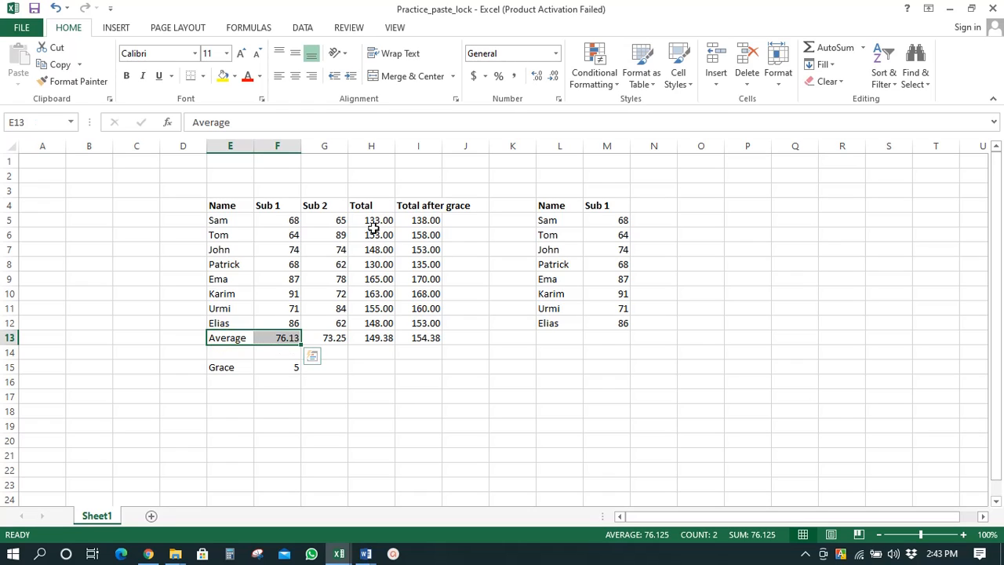
click(385, 337)
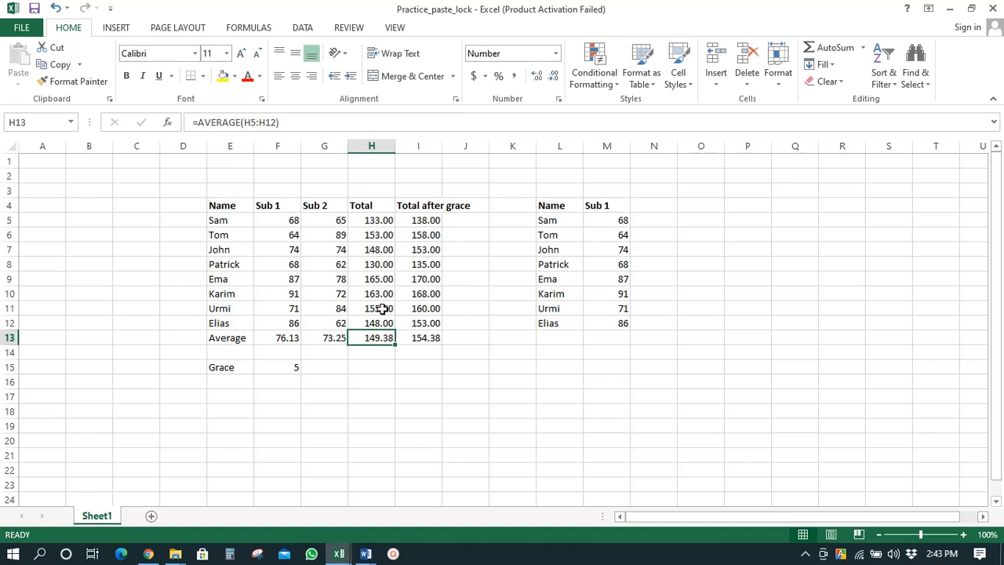
click(269, 123)
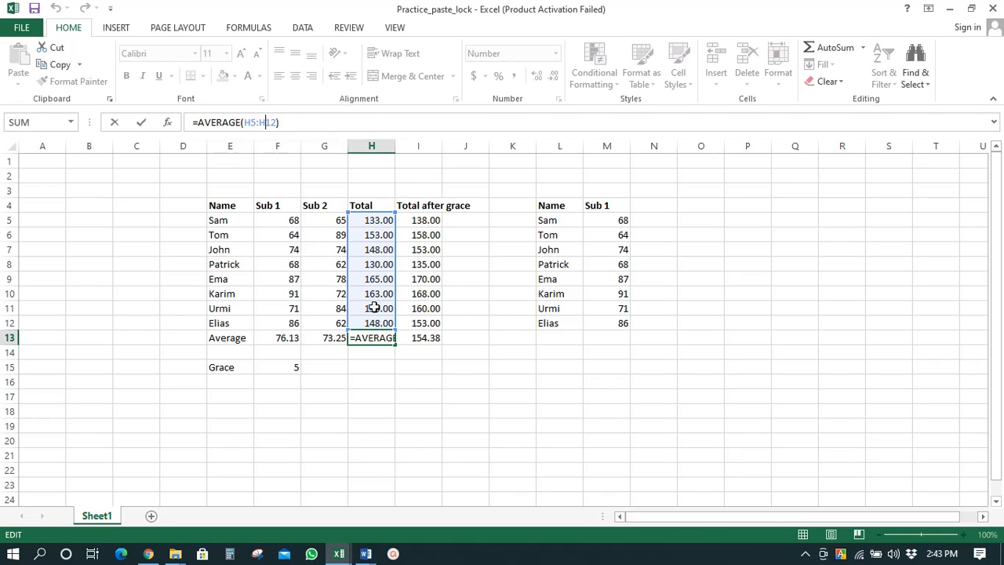
drag(369, 307, 371, 279)
click(375, 336)
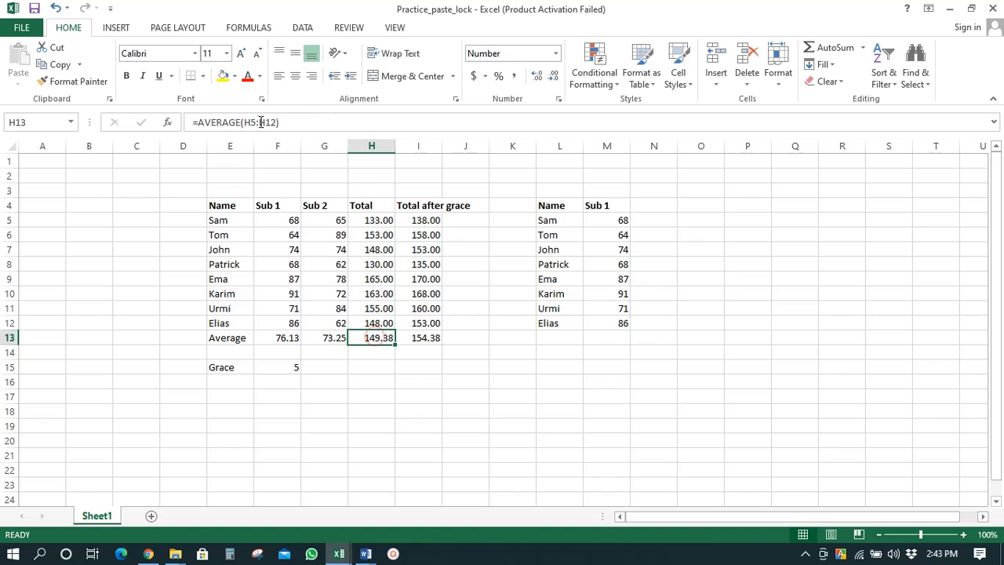
double_click(375, 336)
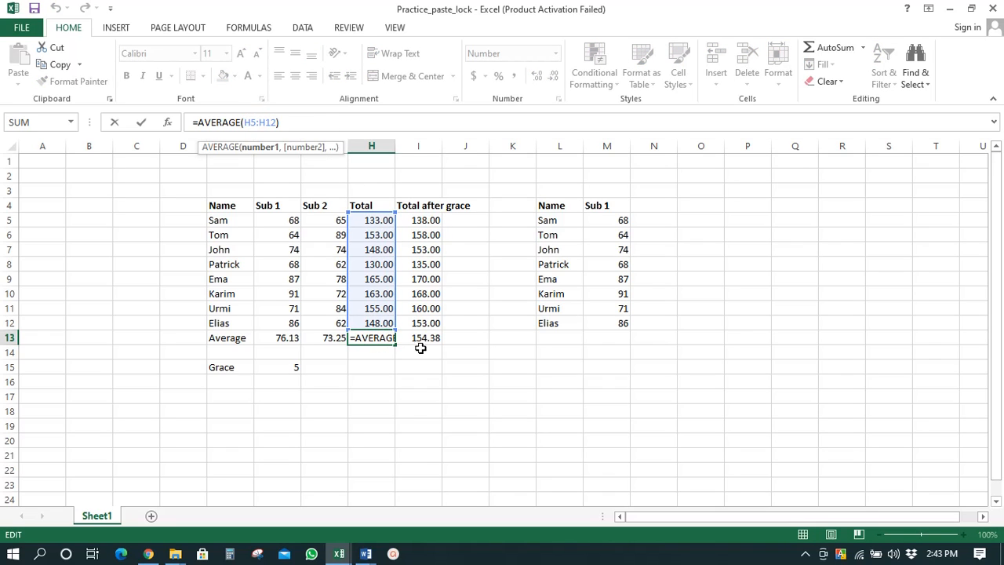
click(375, 357)
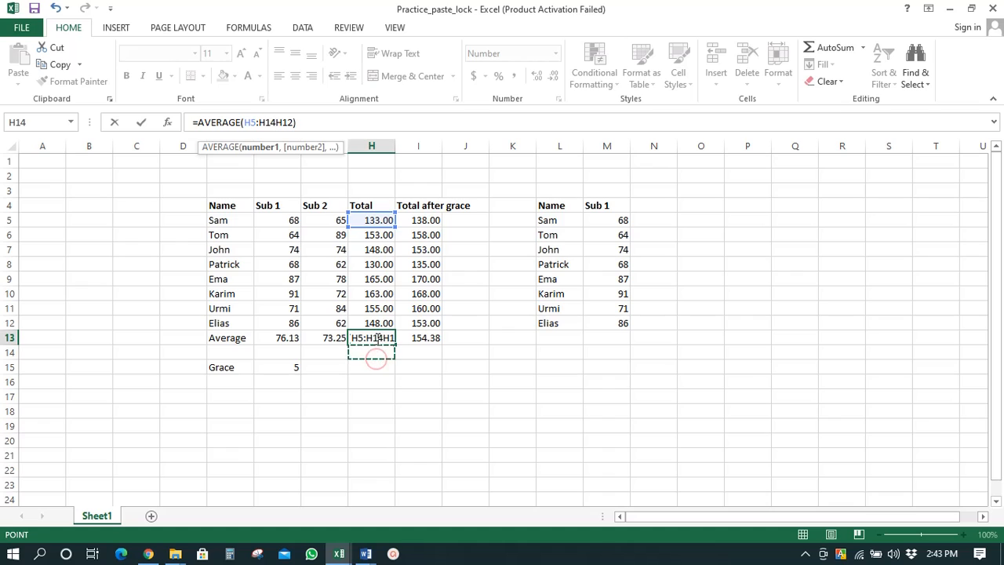
key(Escape)
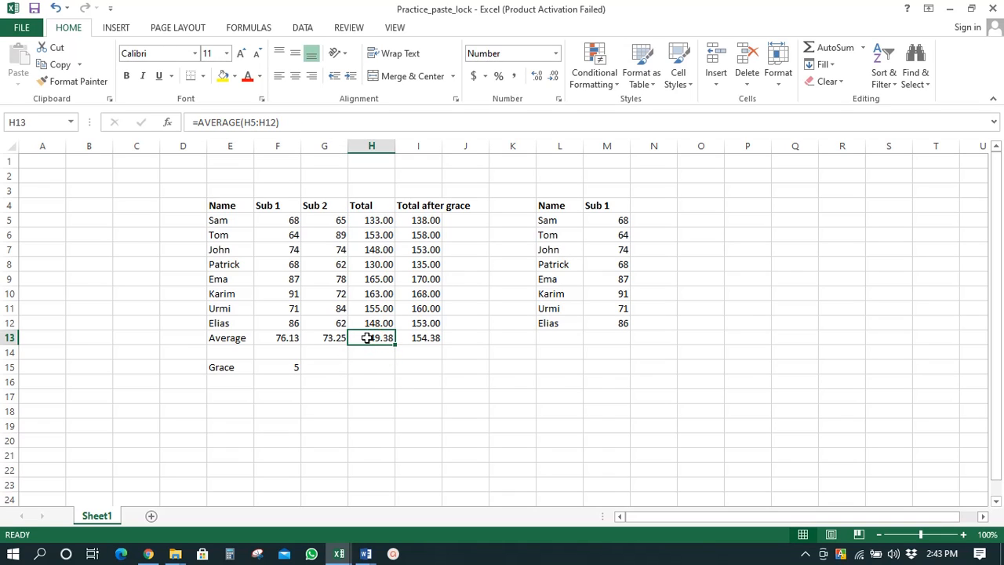
Step: Copy the Total column's average formula from H13 and paste it normally into cell N13
key(ctrl+c)
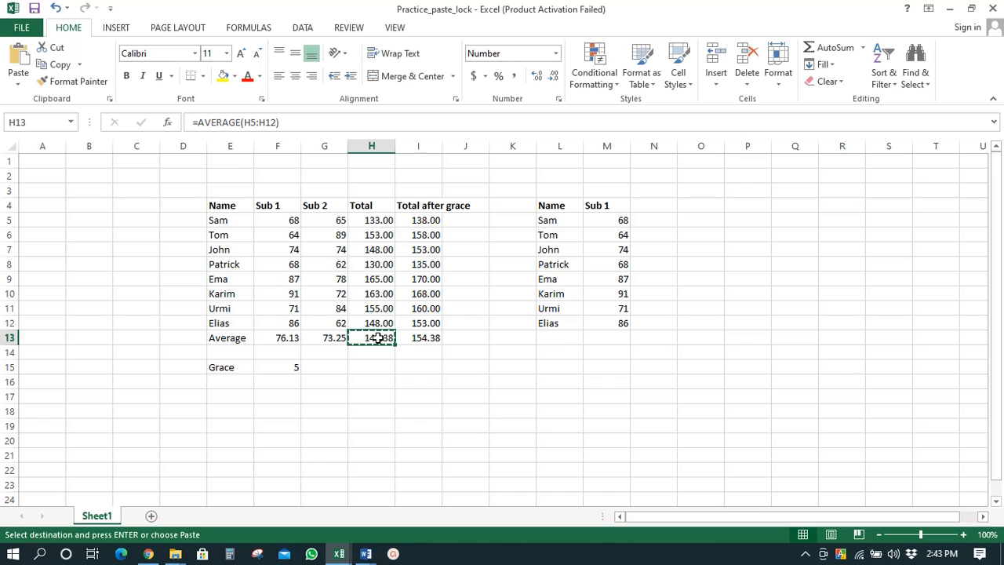
click(659, 337)
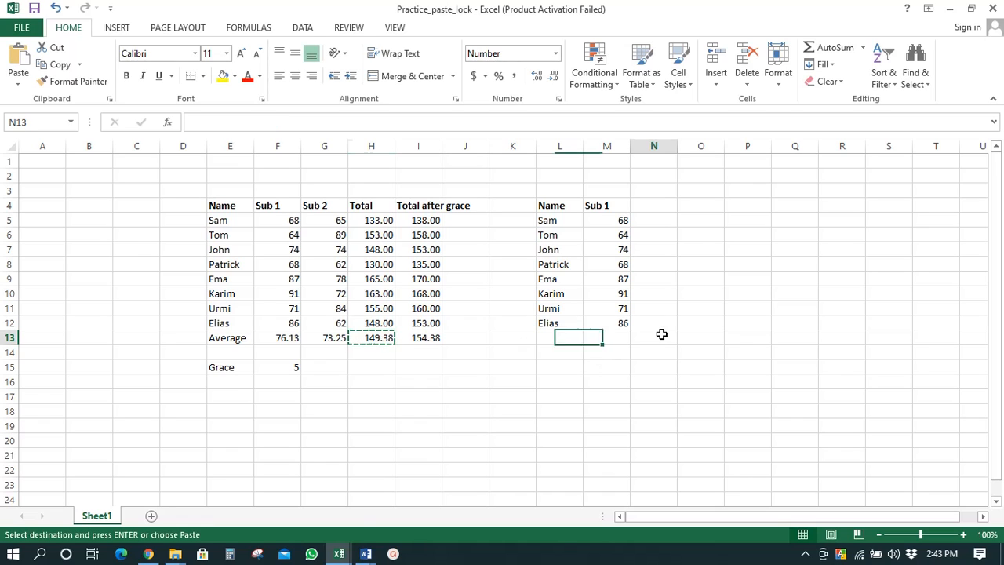
key(ctrl+v)
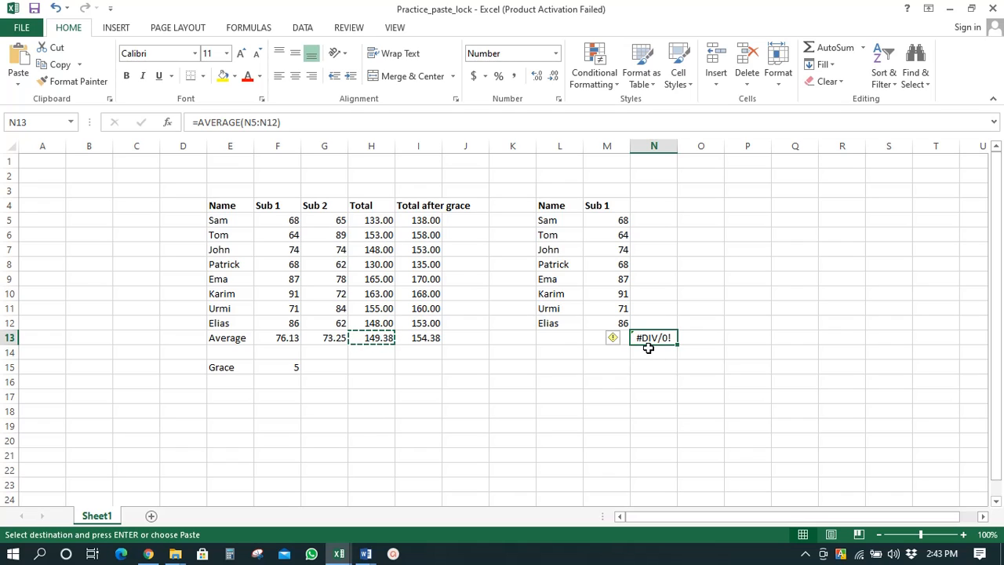
key(Escape)
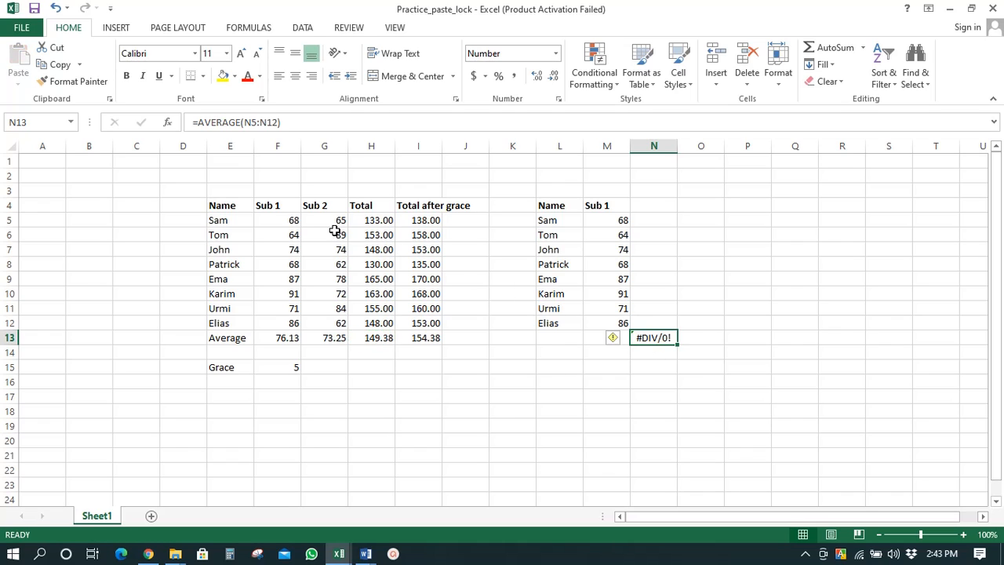
Step: Compare the cell ranges referenced by the pasted average formula in N13 and the original in H13
click(276, 122)
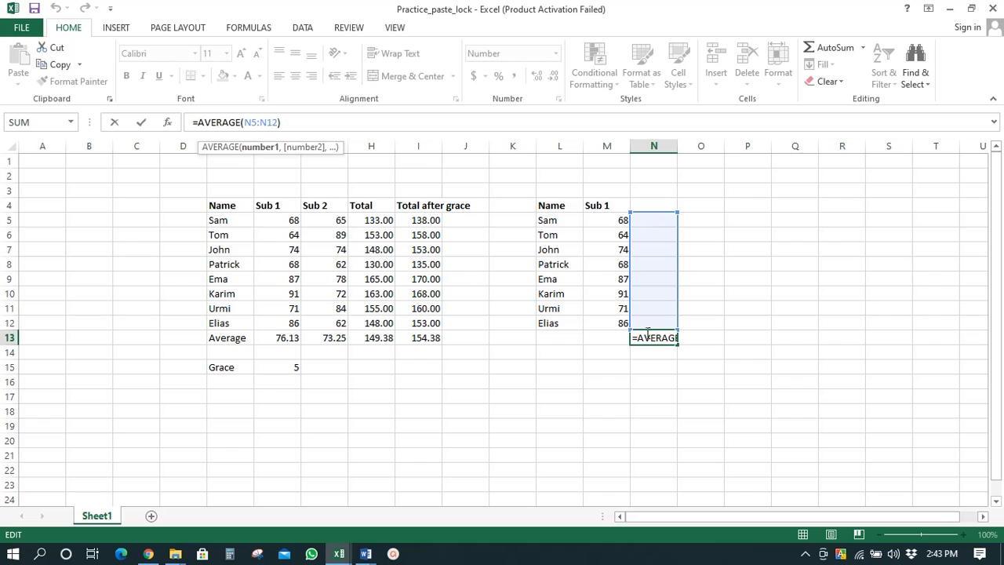
click(381, 338)
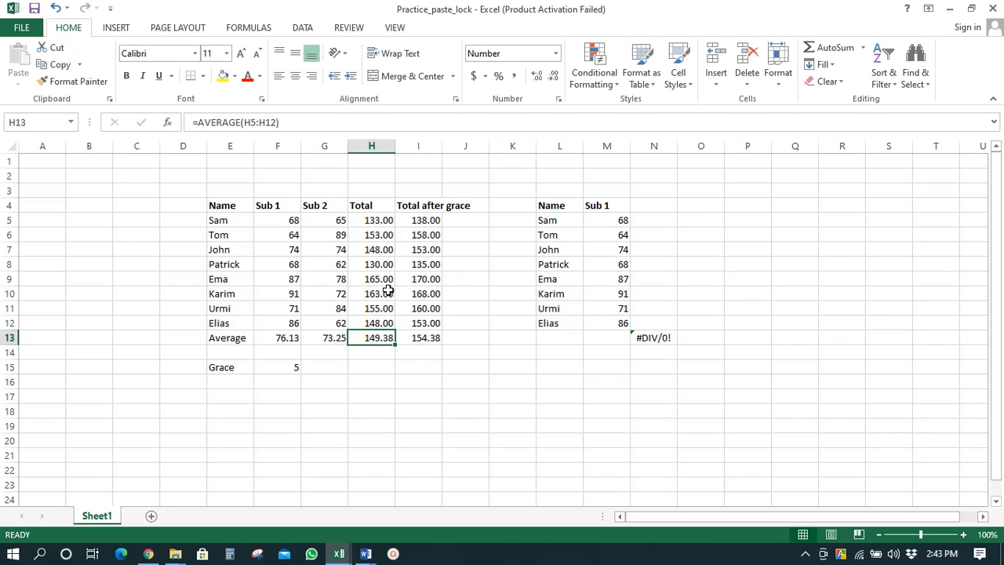
click(257, 123)
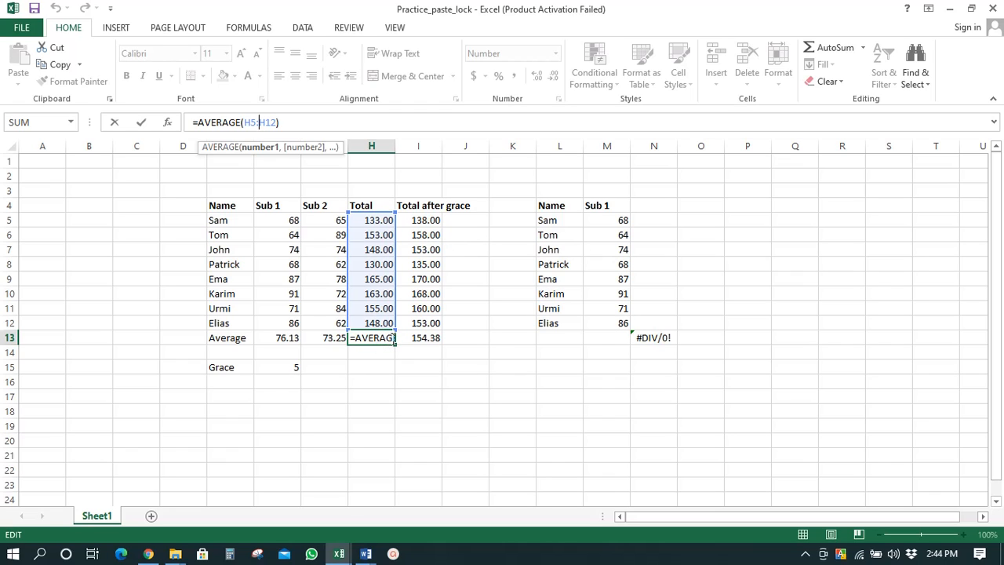
click(653, 338)
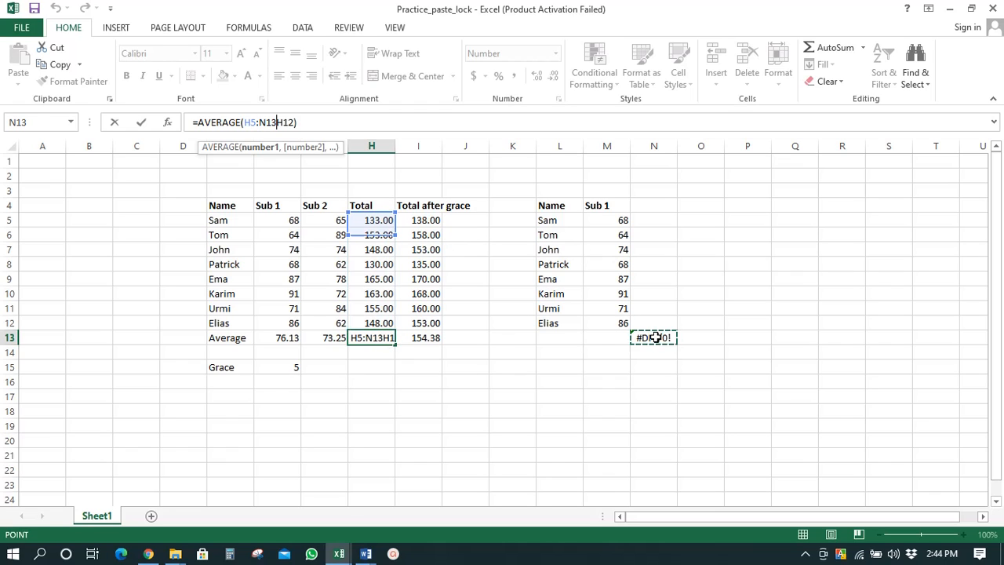
key(Escape)
click(651, 337)
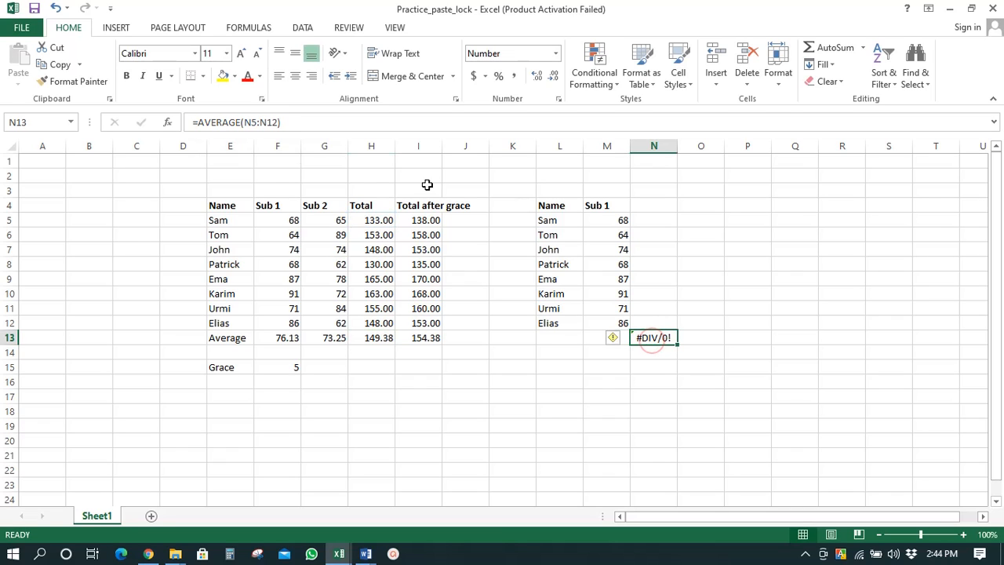
click(273, 122)
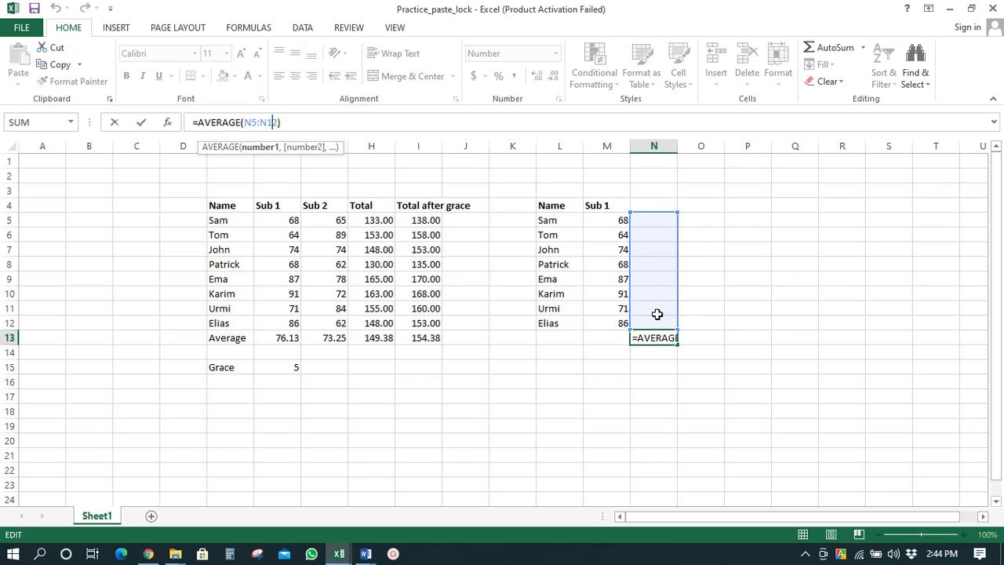
click(6, 220)
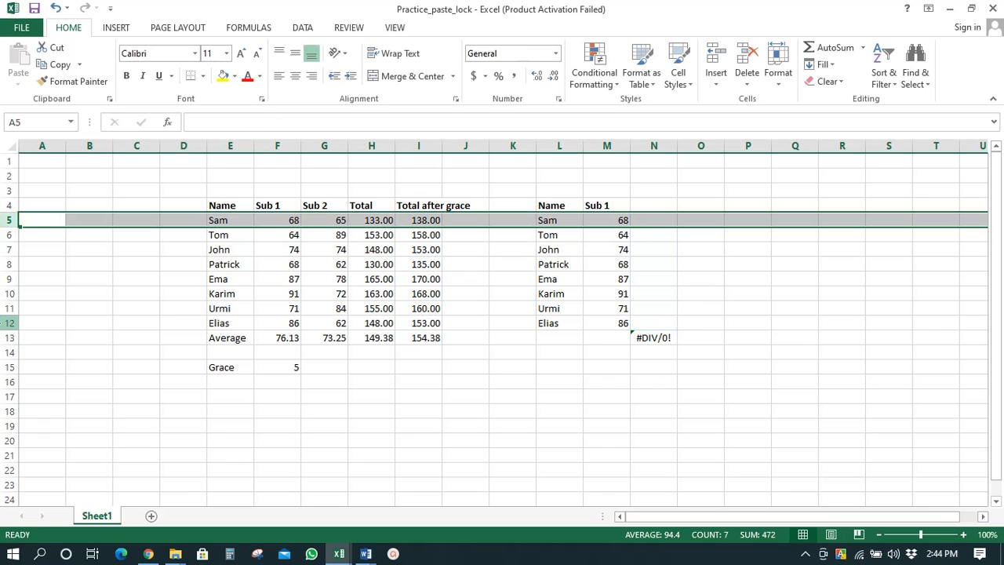
Step: Examine the cell range N5:N12 that the pasted average formula in N13 refers to
click(10, 323)
click(667, 335)
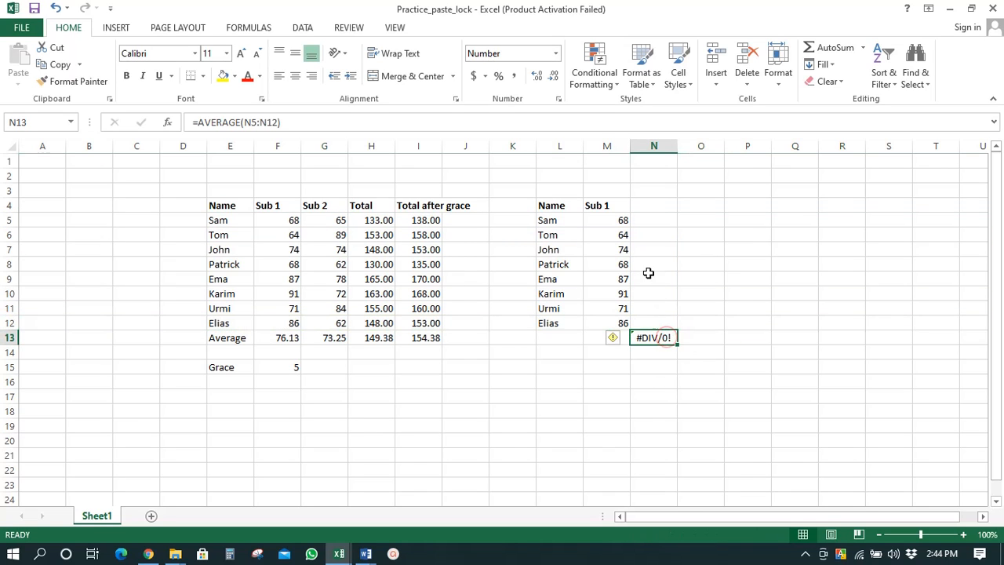
click(266, 123)
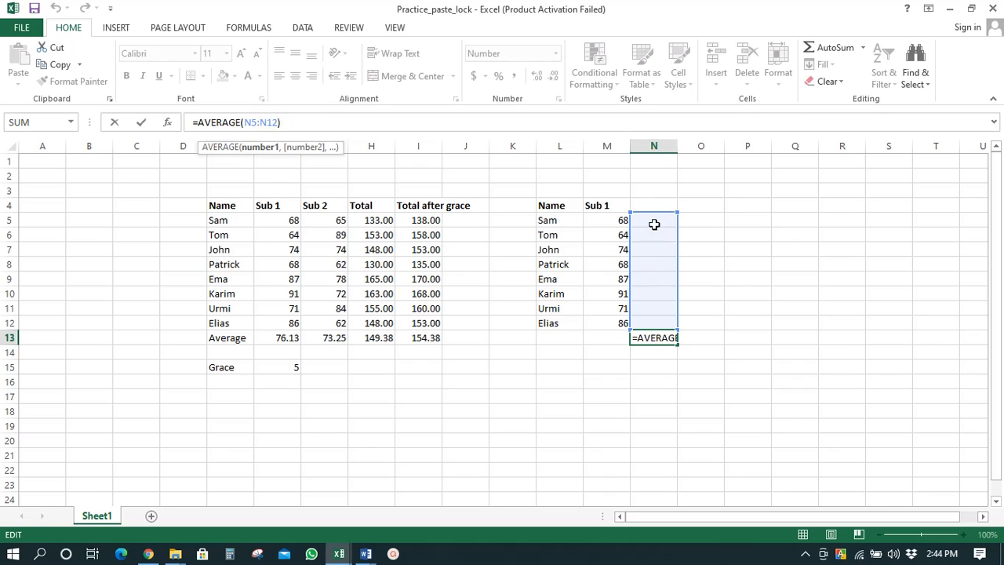
key(Return)
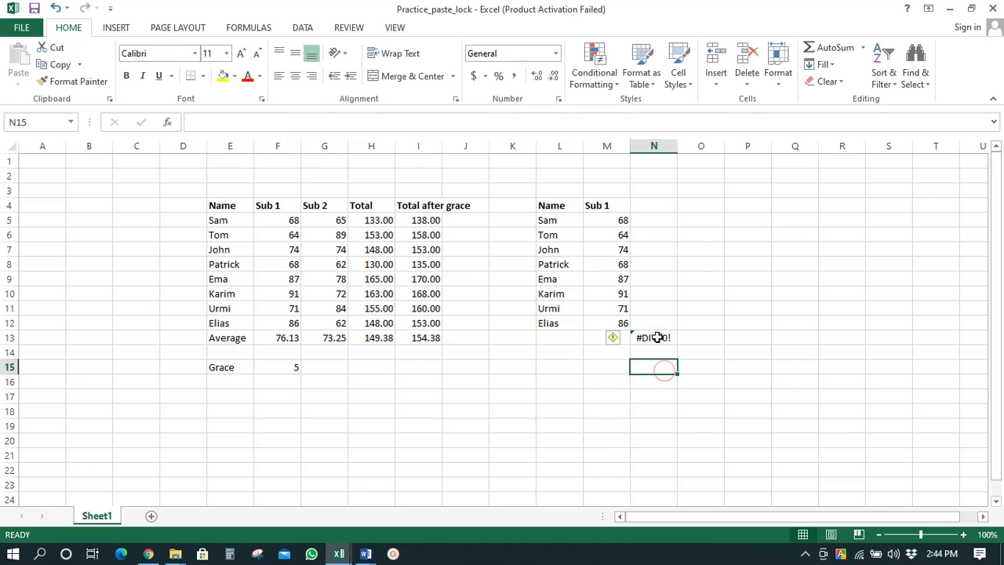
click(657, 338)
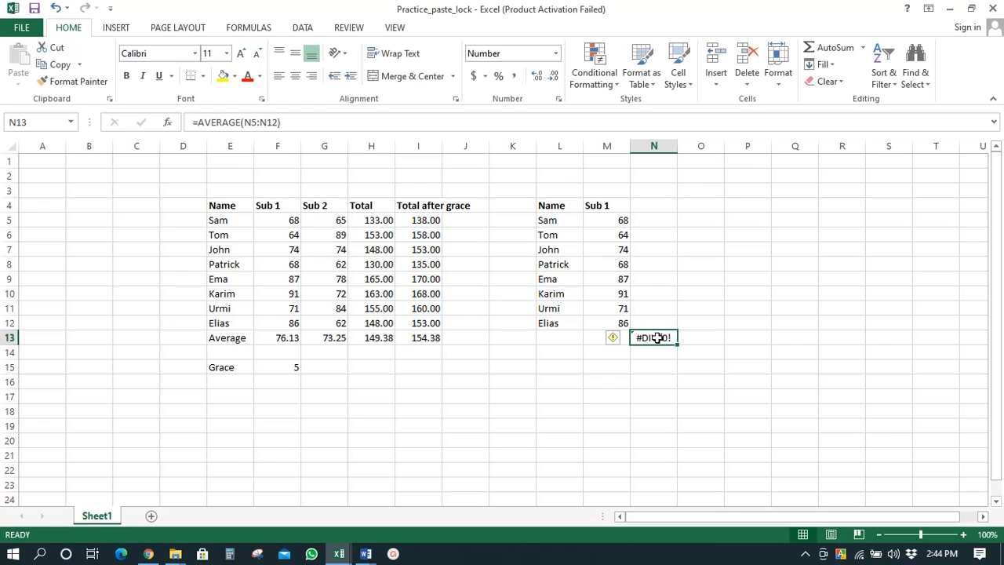
drag(656, 222, 660, 328)
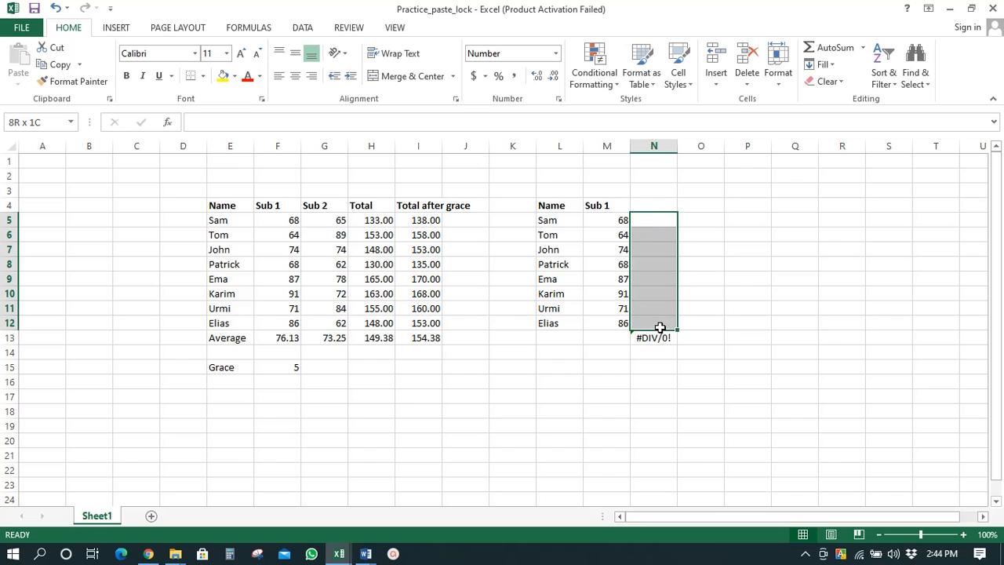
click(657, 220)
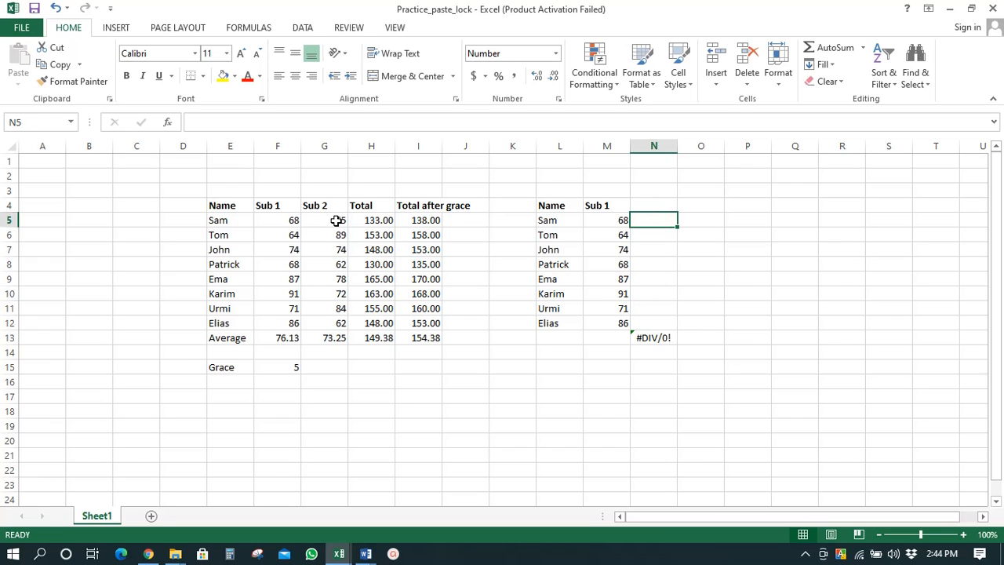
Step: Copy the Total formulas from H5:H12 and paste them normally into column N starting at N5
drag(368, 220, 369, 324)
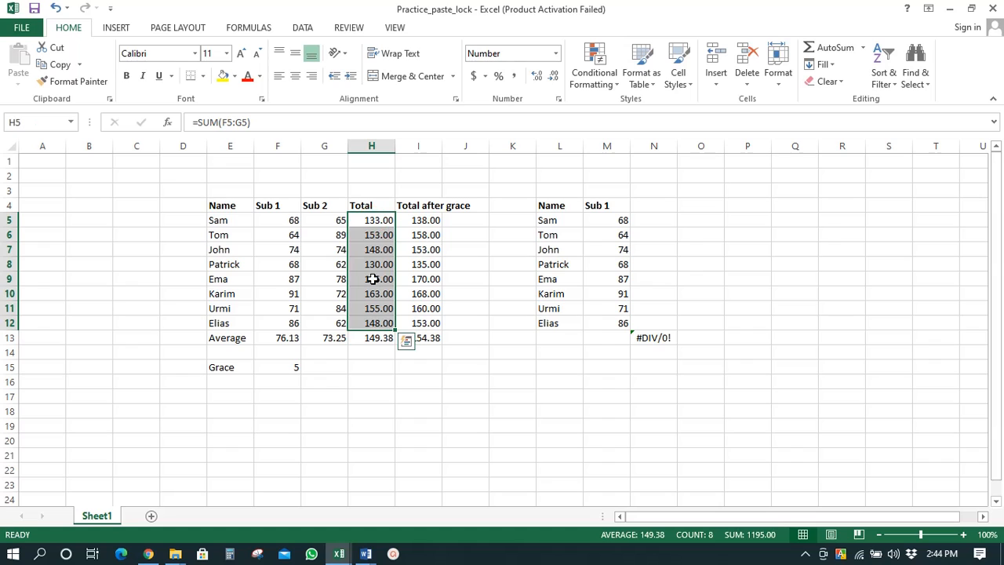
key(ctrl+c)
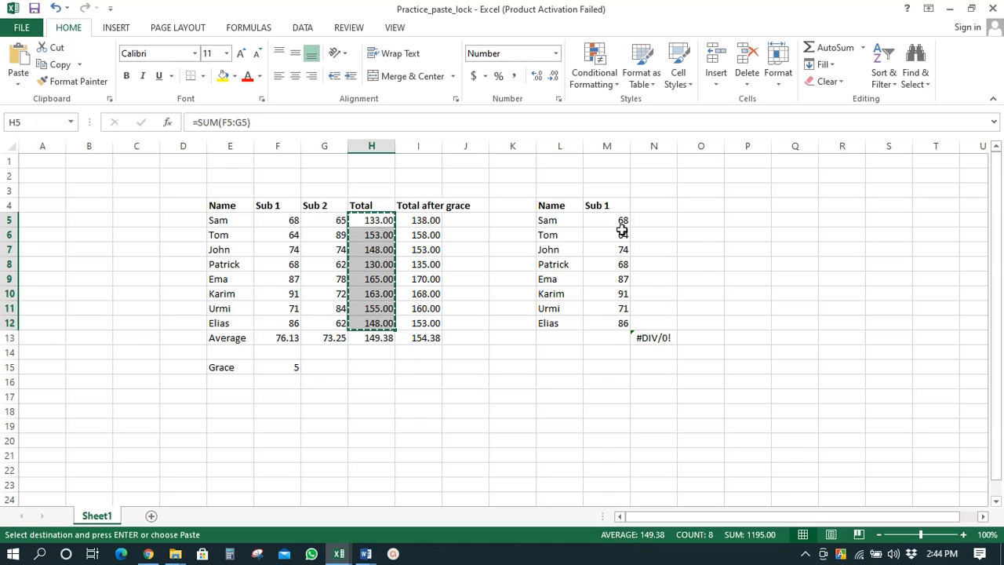
click(648, 220)
key(ctrl+v)
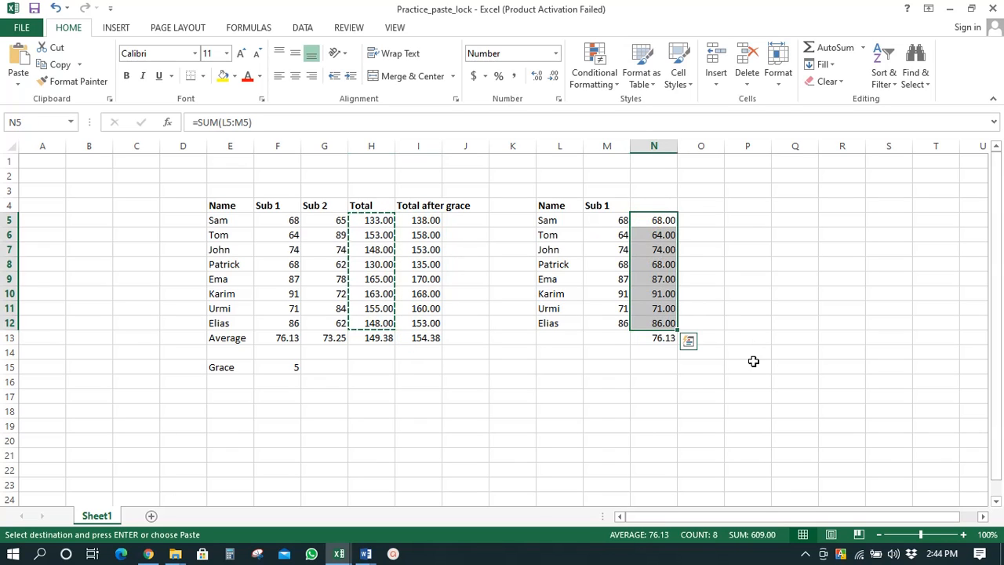
click(752, 363)
Step: Check the cell references used by the average formula in N13 and the pasted sum formula in N5
click(650, 339)
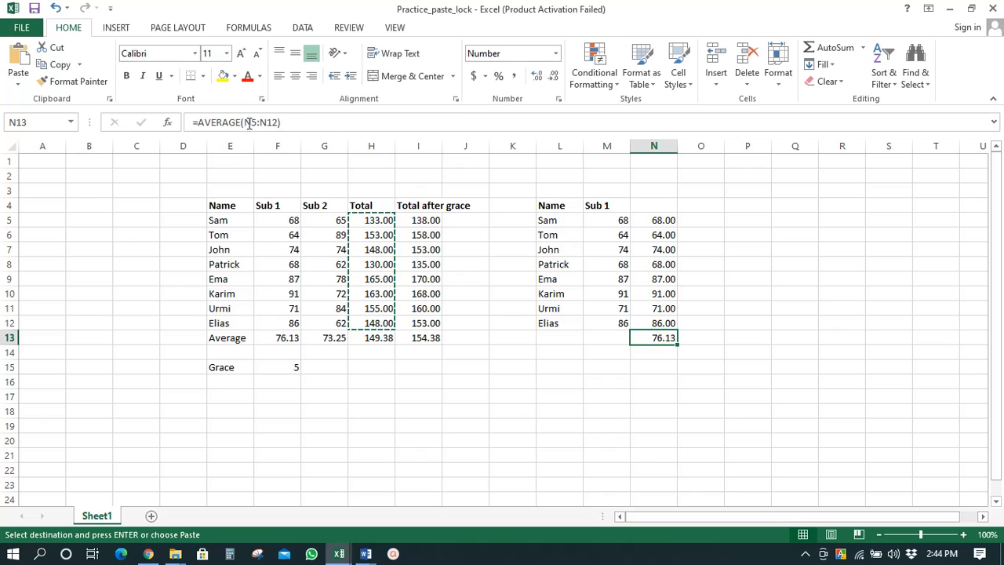
click(245, 121)
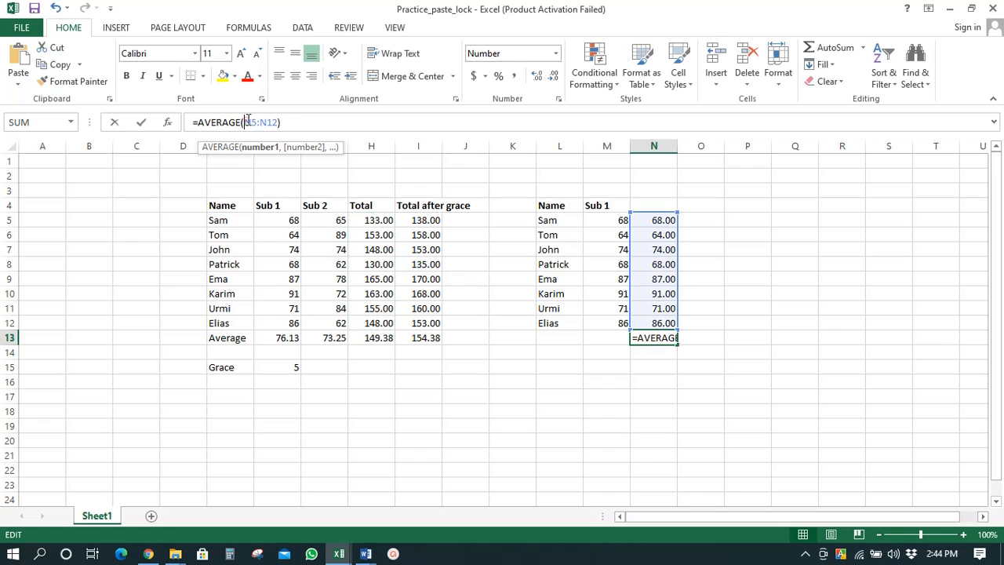
click(668, 379)
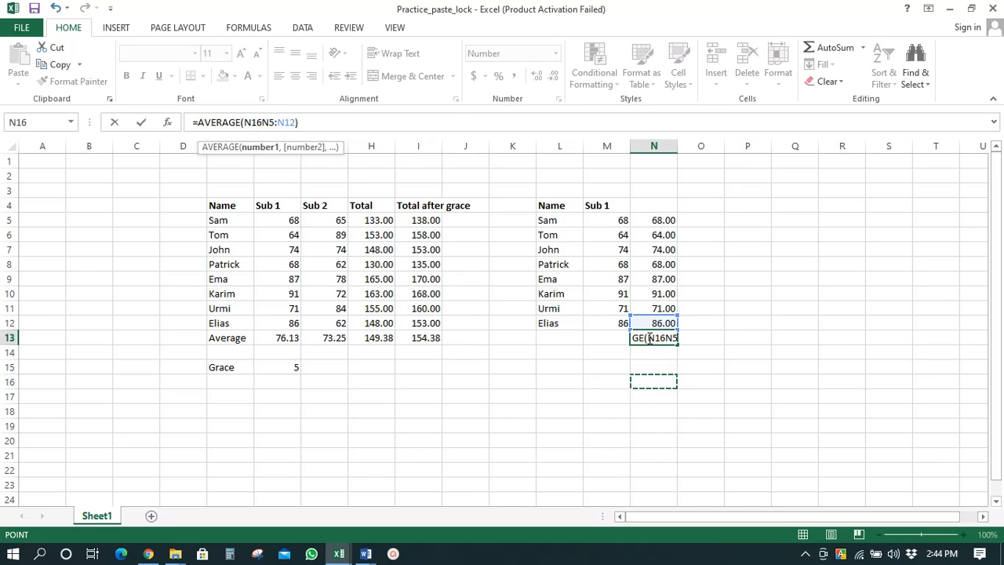
key(Escape)
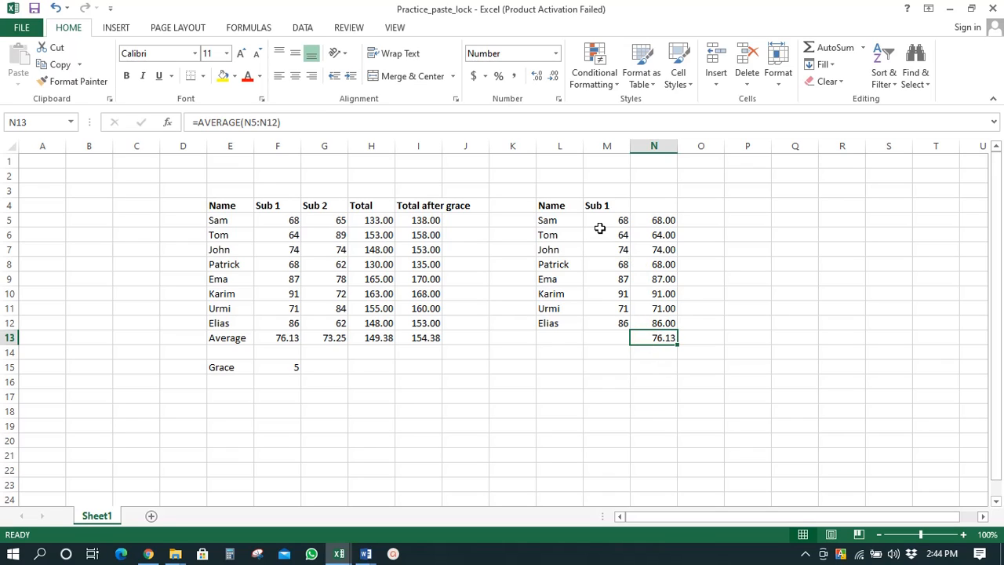
click(656, 221)
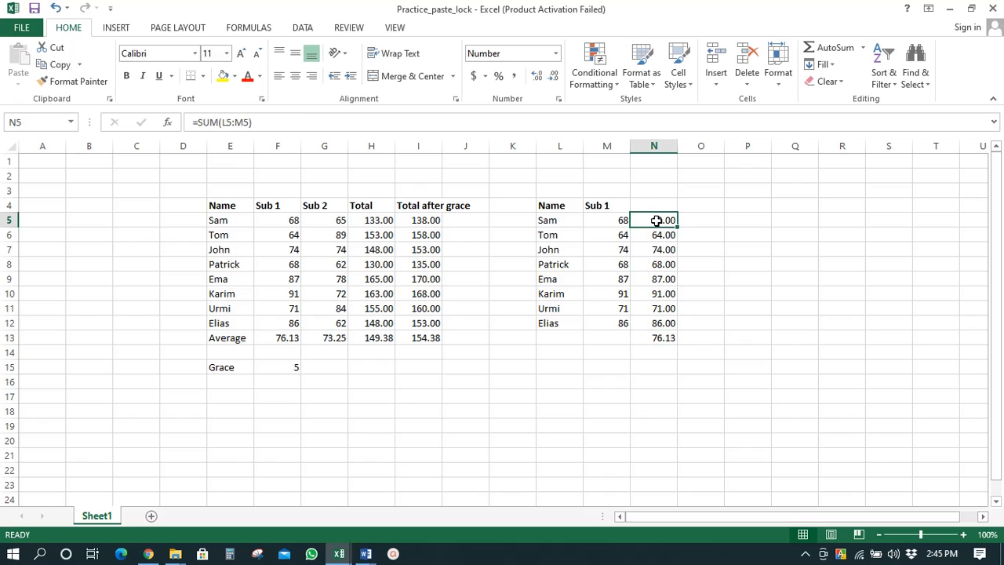
click(664, 338)
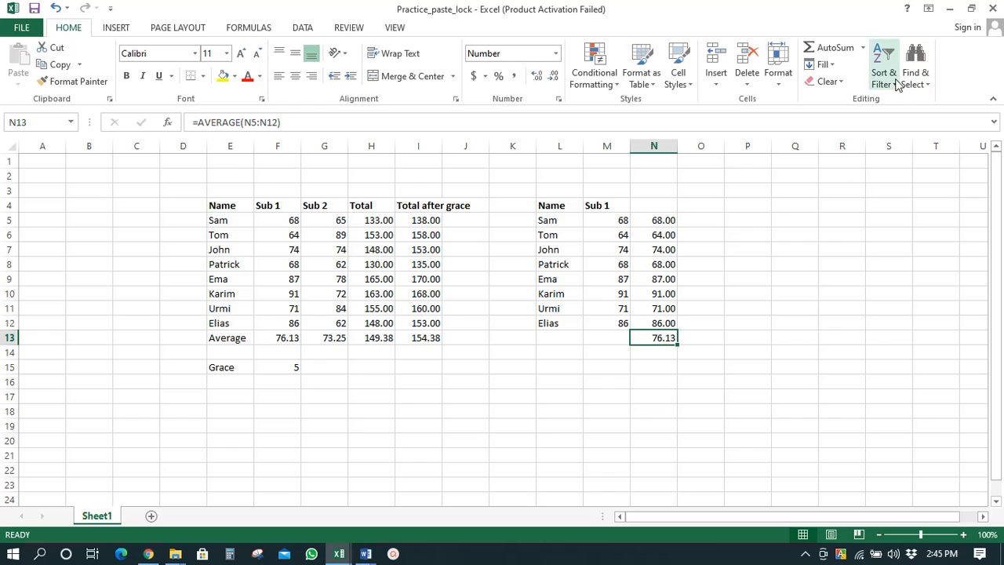
Step: Copy Sam's Sub 1 mark from F5 and paste only its formats into cell M15 with Paste Special
click(276, 220)
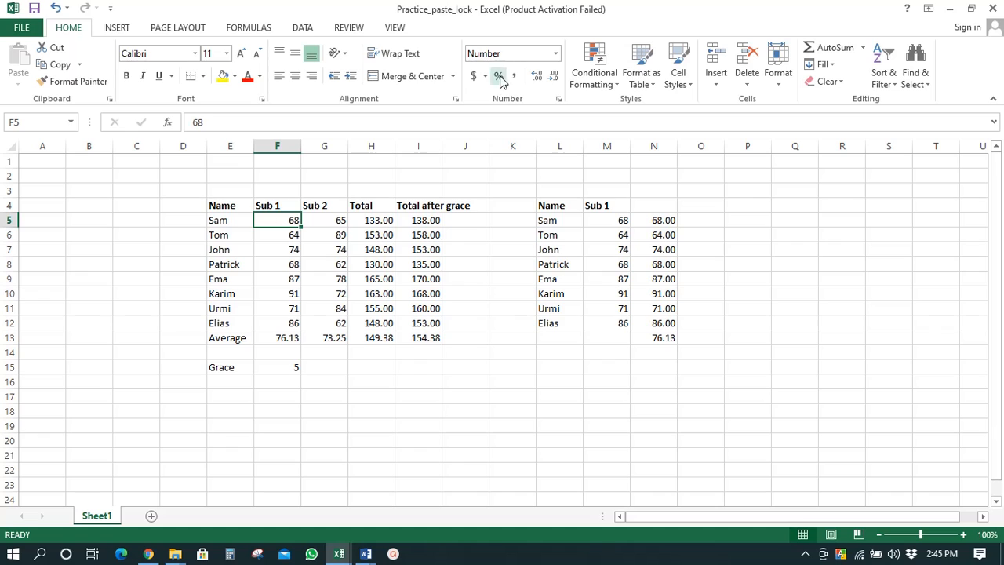
right_click(290, 219)
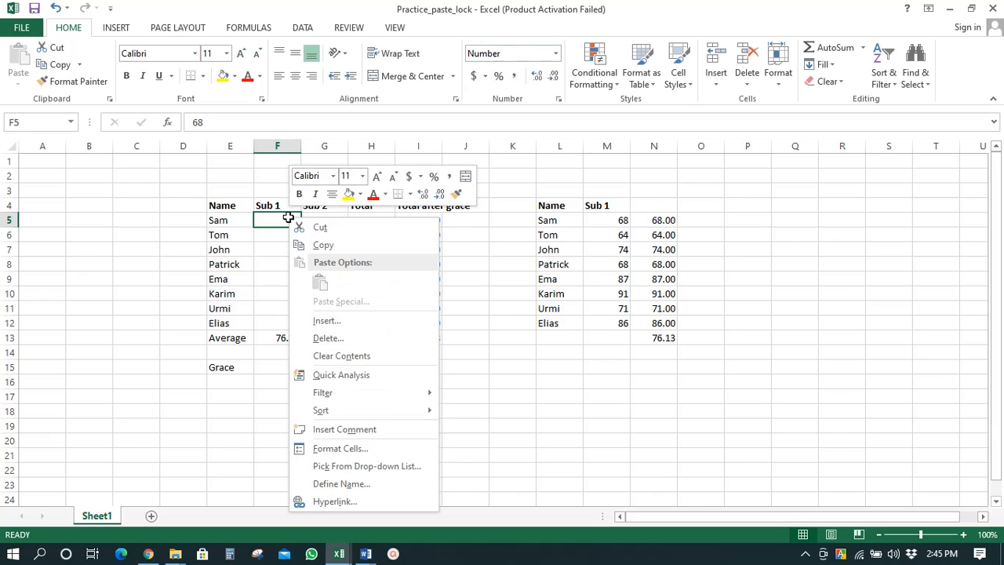
click(341, 248)
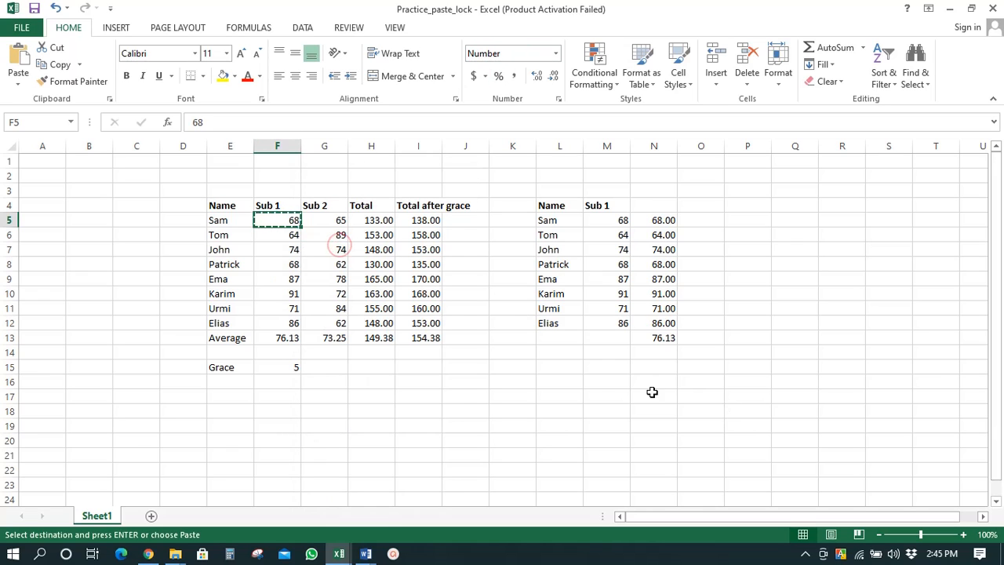
click(602, 366)
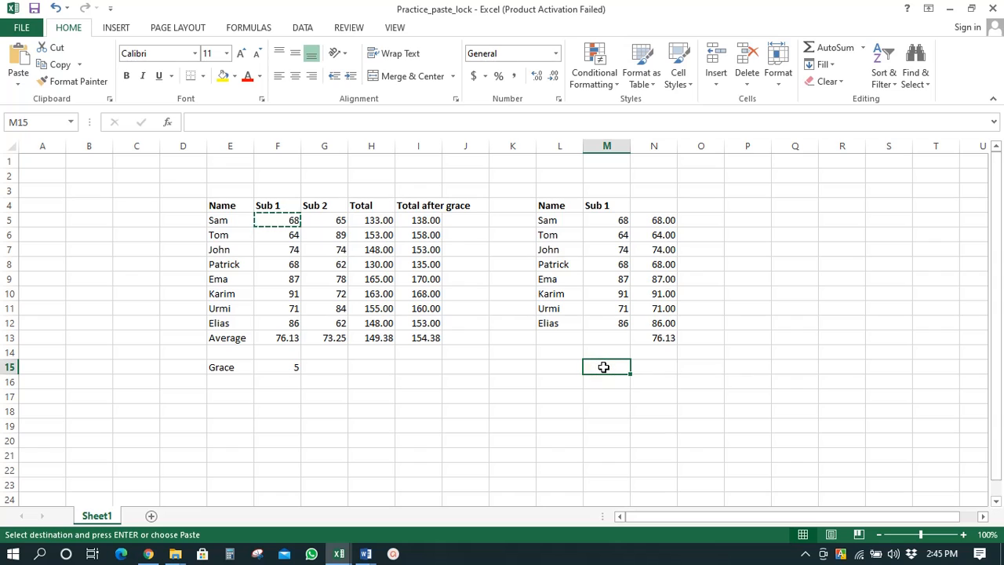
right_click(604, 367)
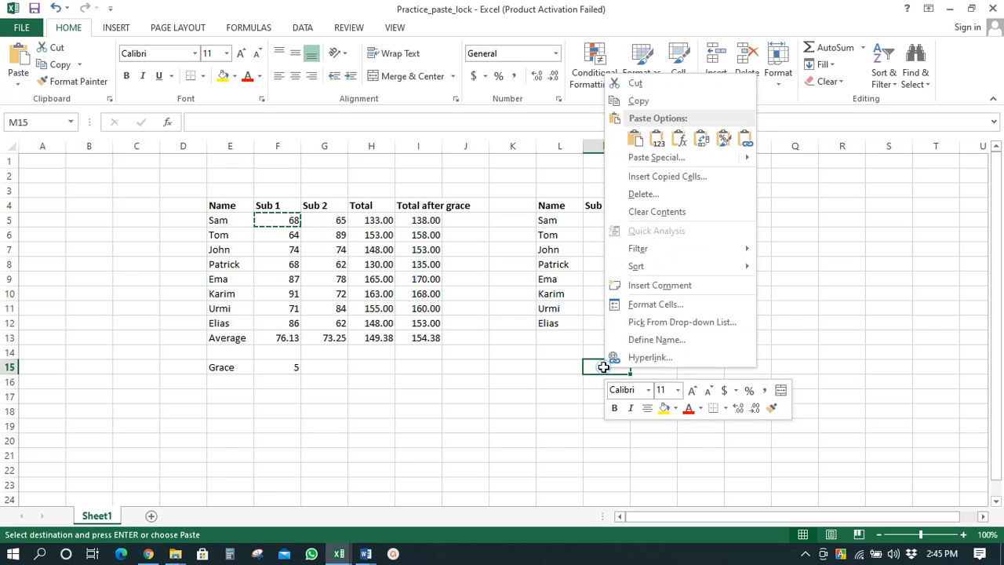
click(667, 159)
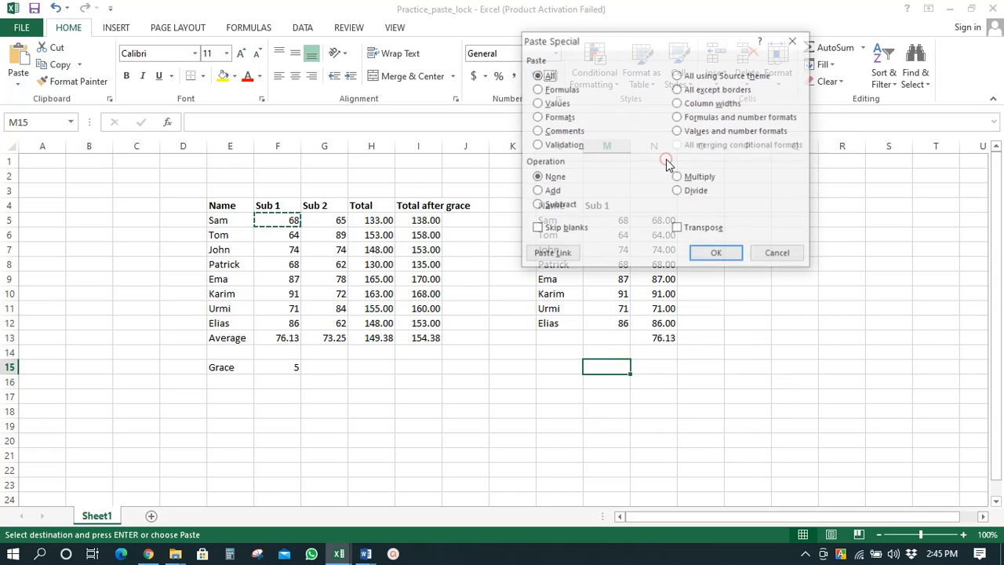
click(551, 119)
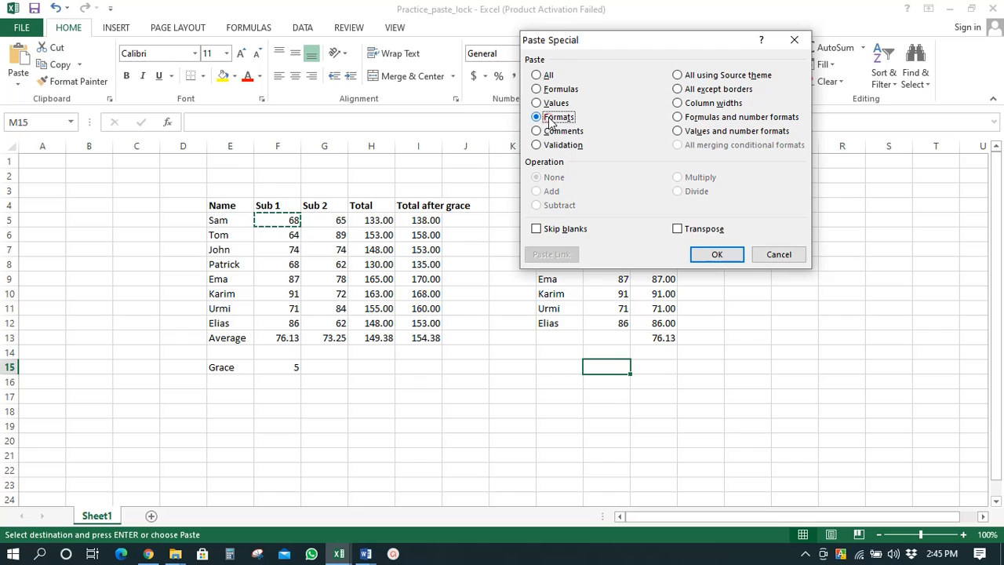
click(721, 253)
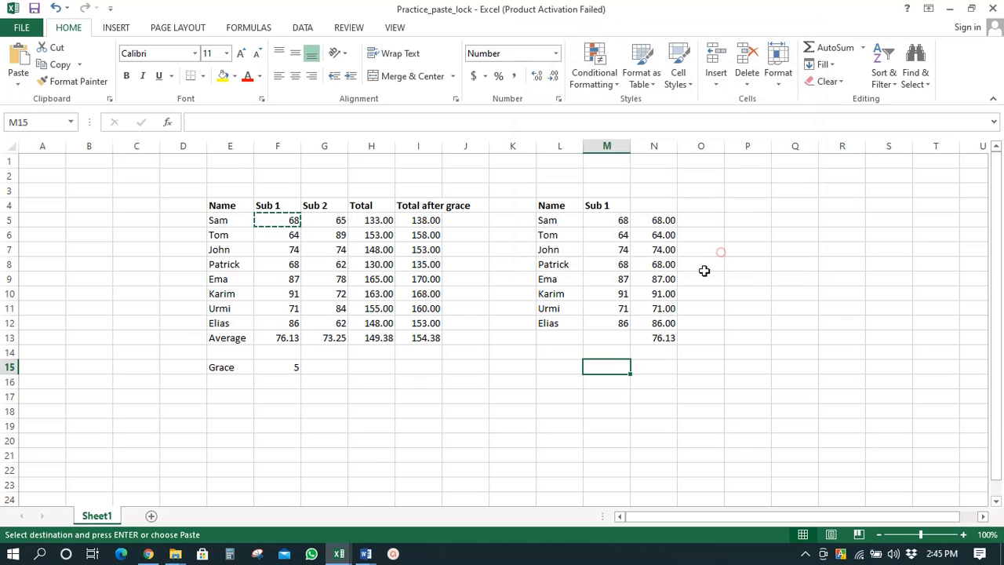
Step: Compare the number format of M15 with that of the surrounding cells, and clear the copy selection
click(616, 398)
click(612, 360)
click(695, 426)
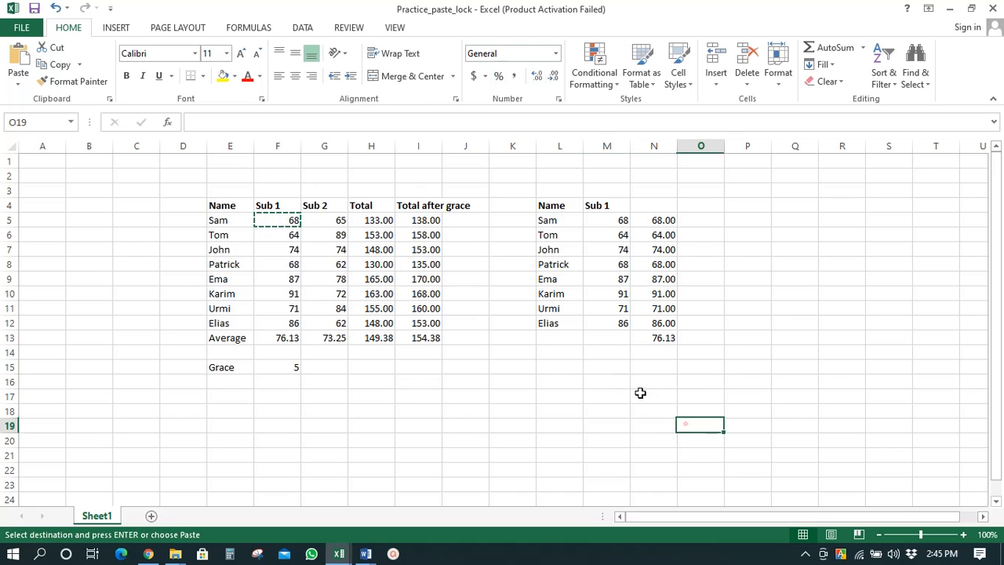
click(609, 365)
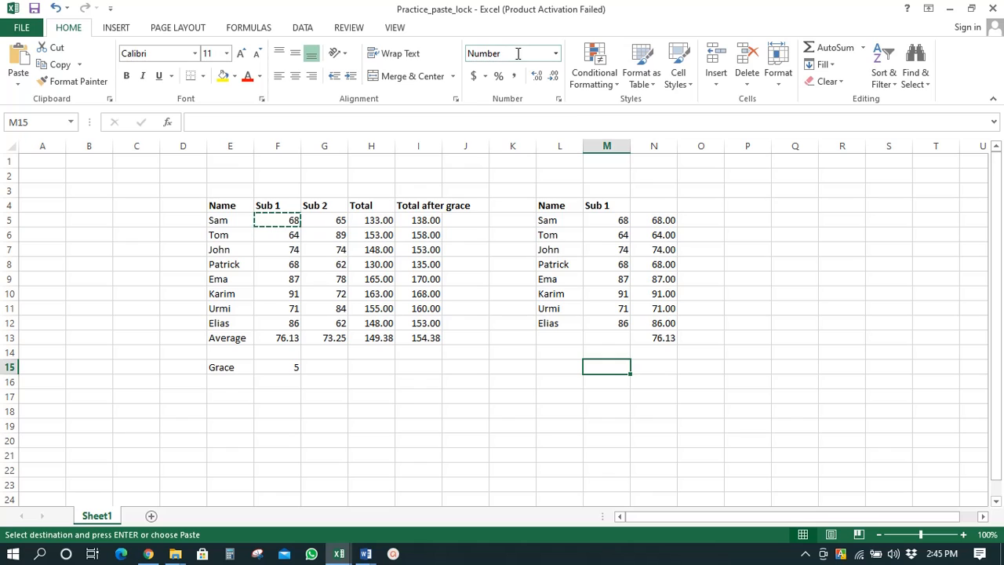
click(650, 362)
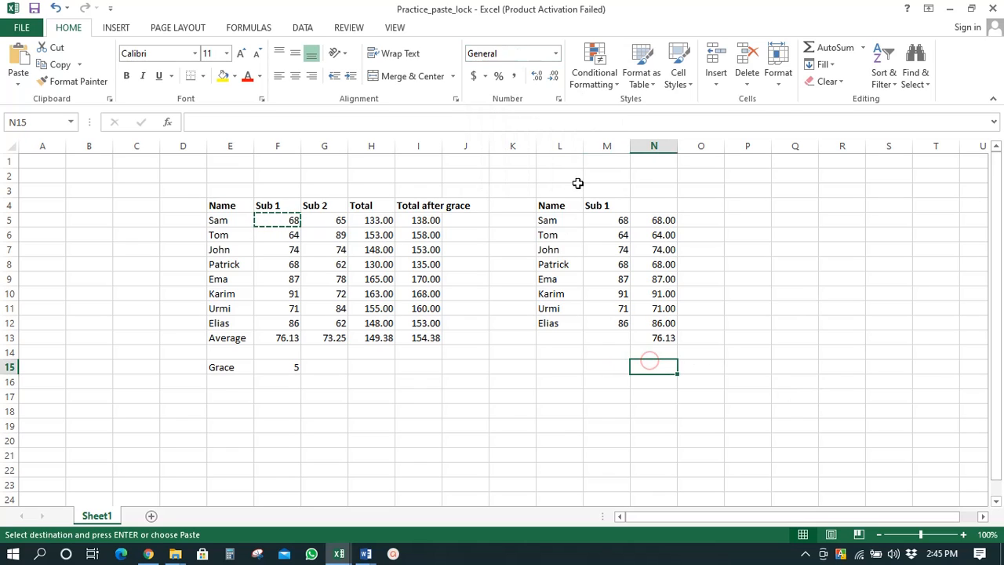
click(608, 367)
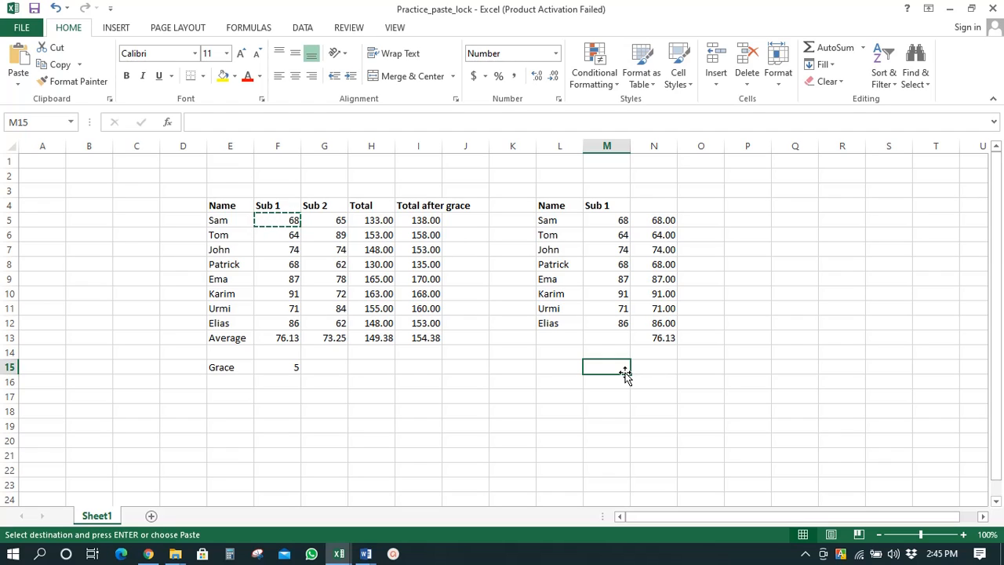
key(Escape)
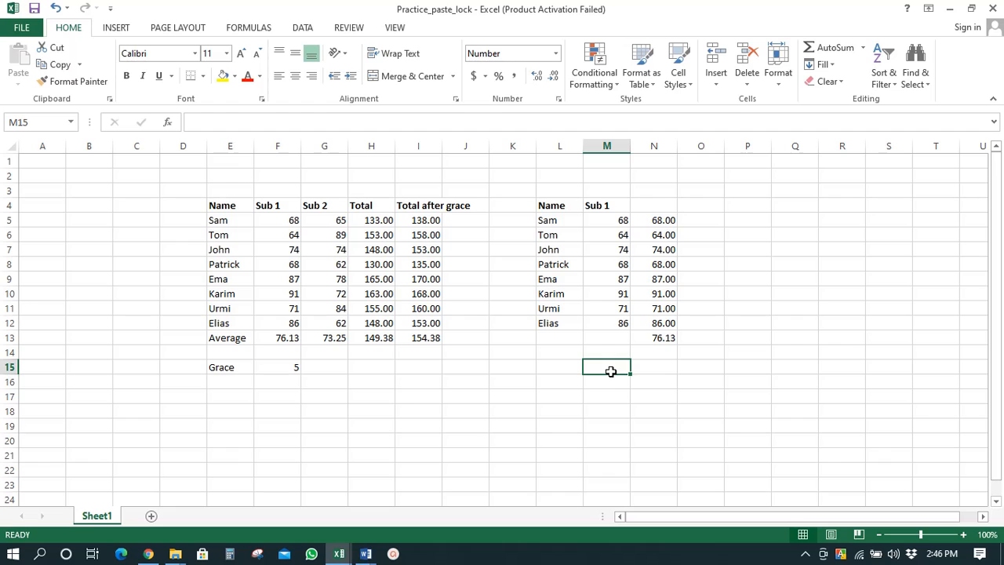
Step: Inspect the cell range referenced by the Total column's average formula in H13, leaving the formula unedited
click(375, 339)
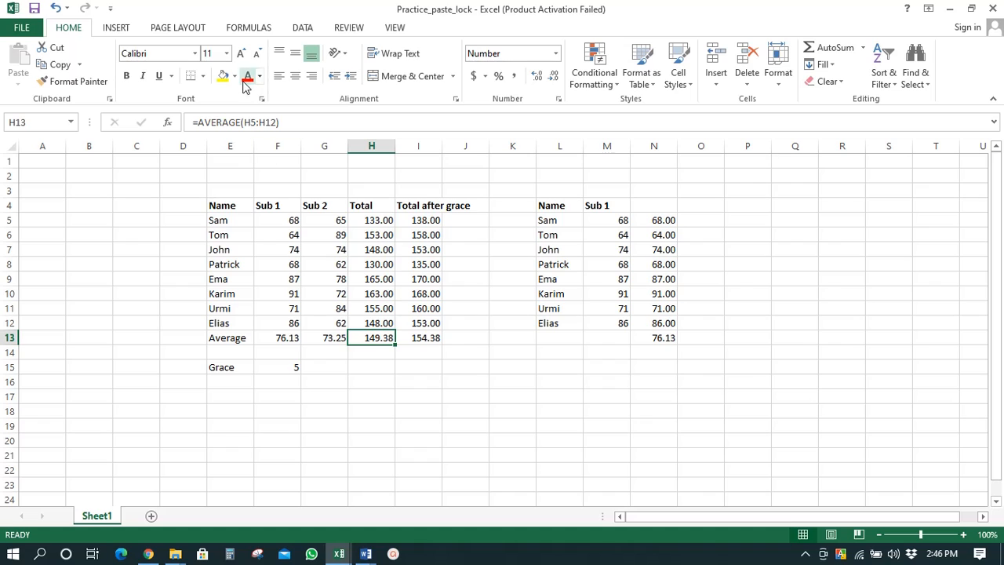
click(246, 122)
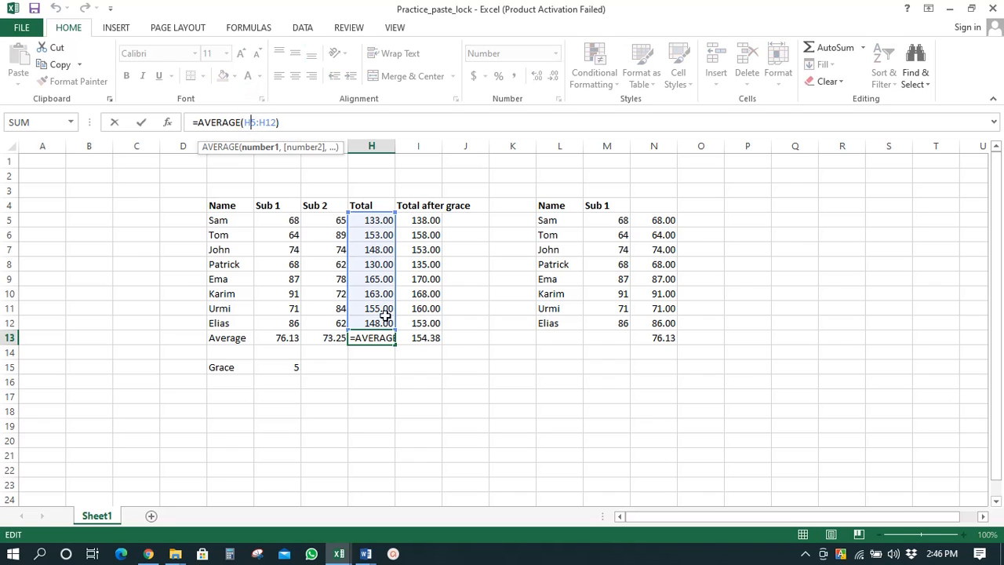
key(Escape)
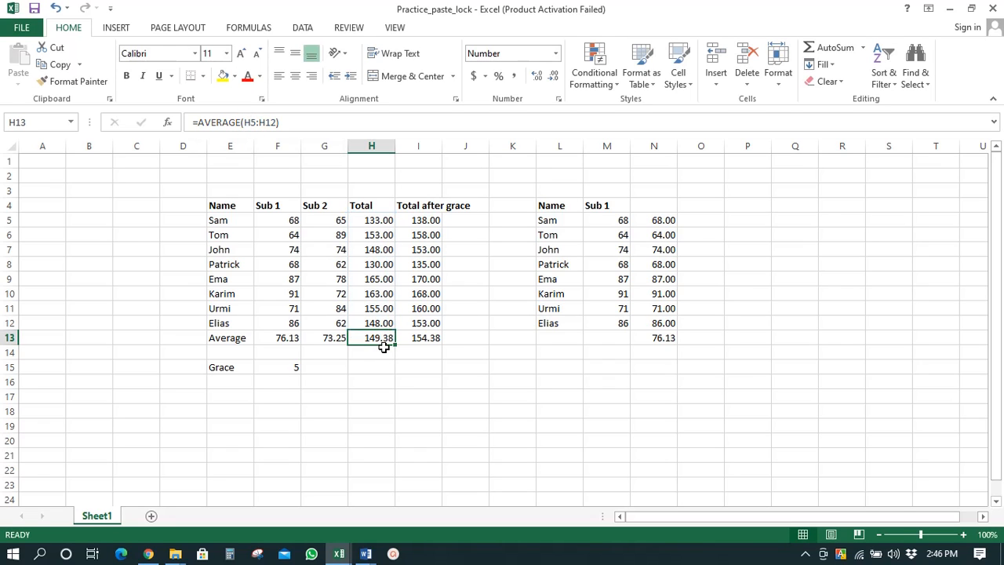
Step: Copy the Total average in H13, paste only its formula into M13 with Paste Special, and inspect the range that formula references
right_click(374, 339)
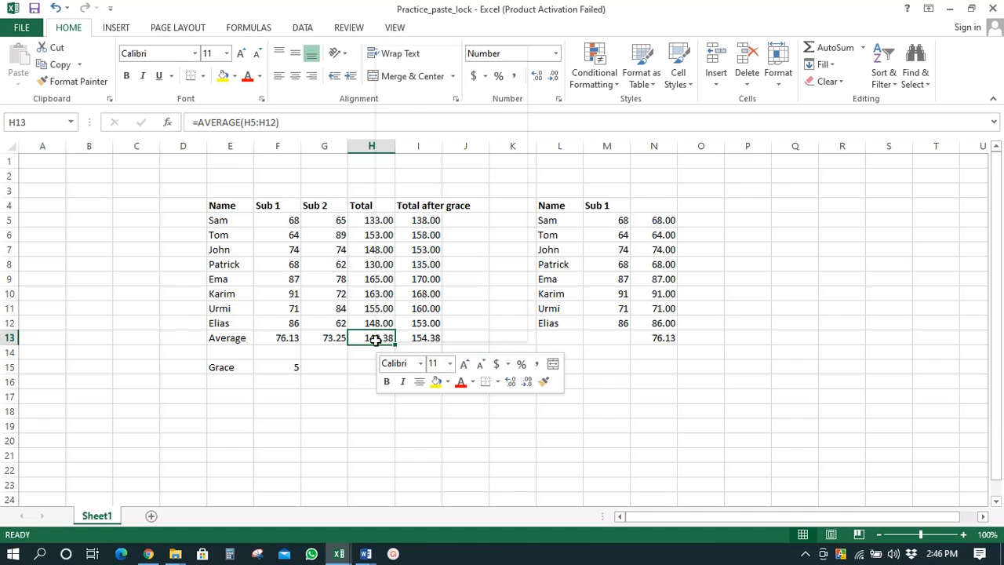
click(411, 75)
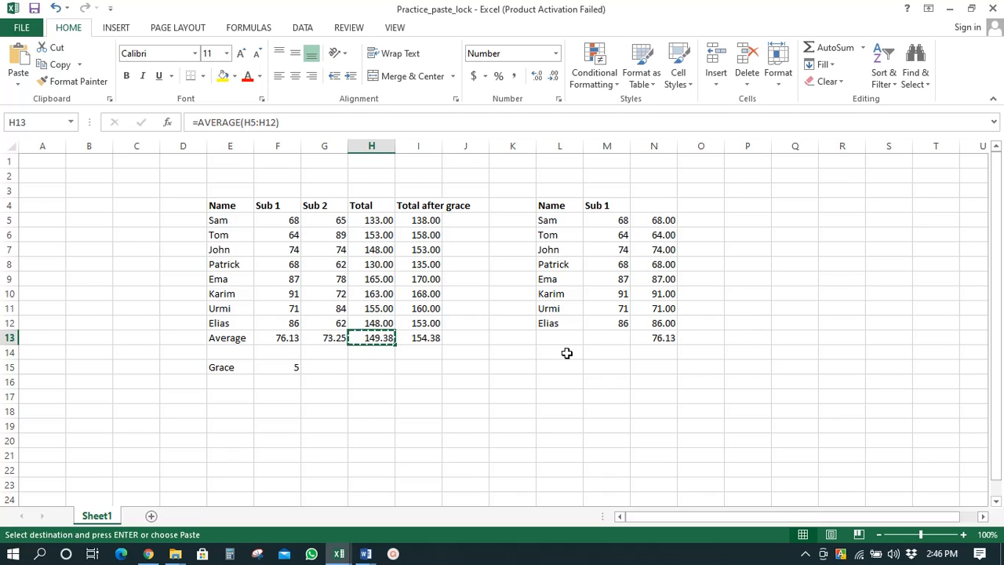
click(610, 338)
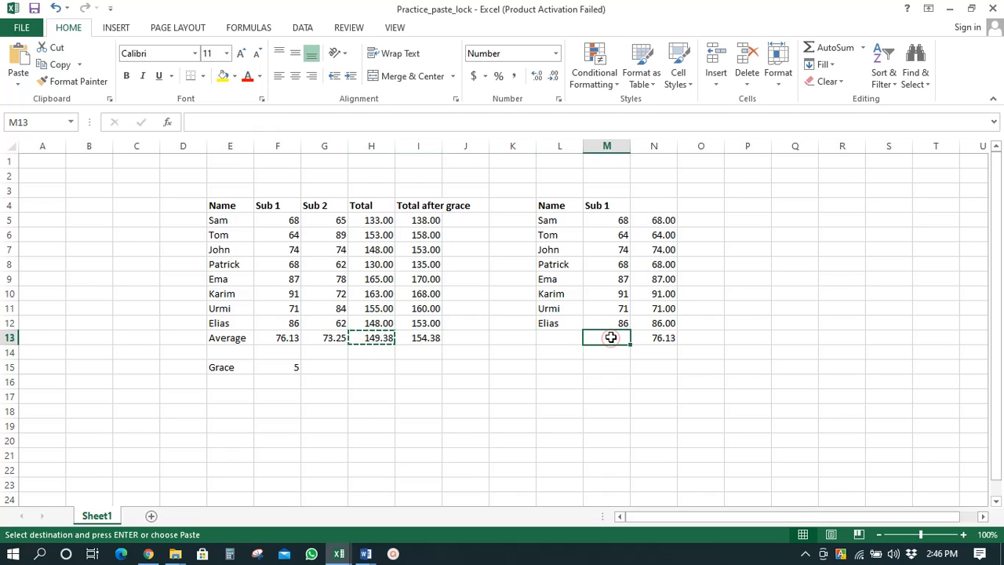
right_click(610, 337)
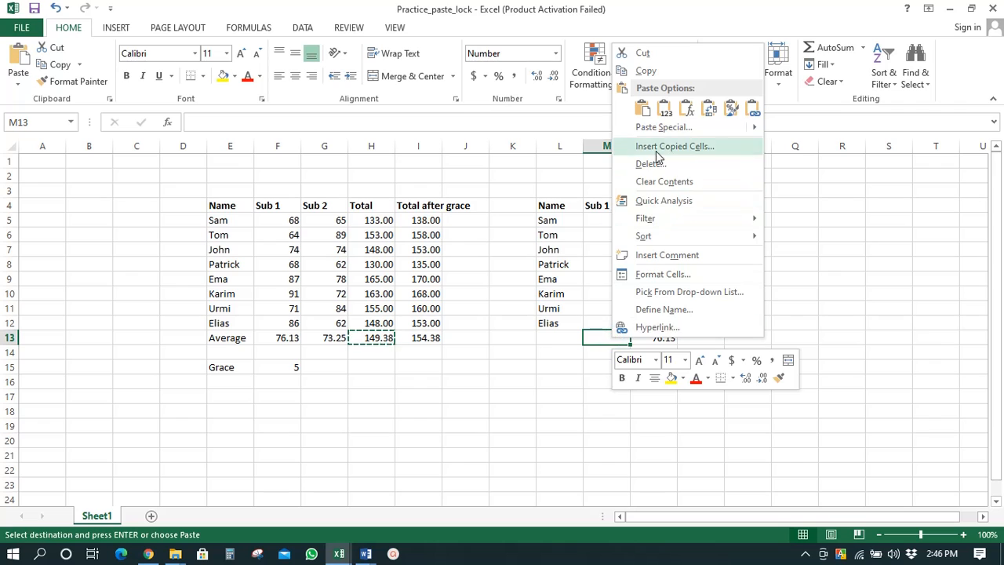
click(659, 127)
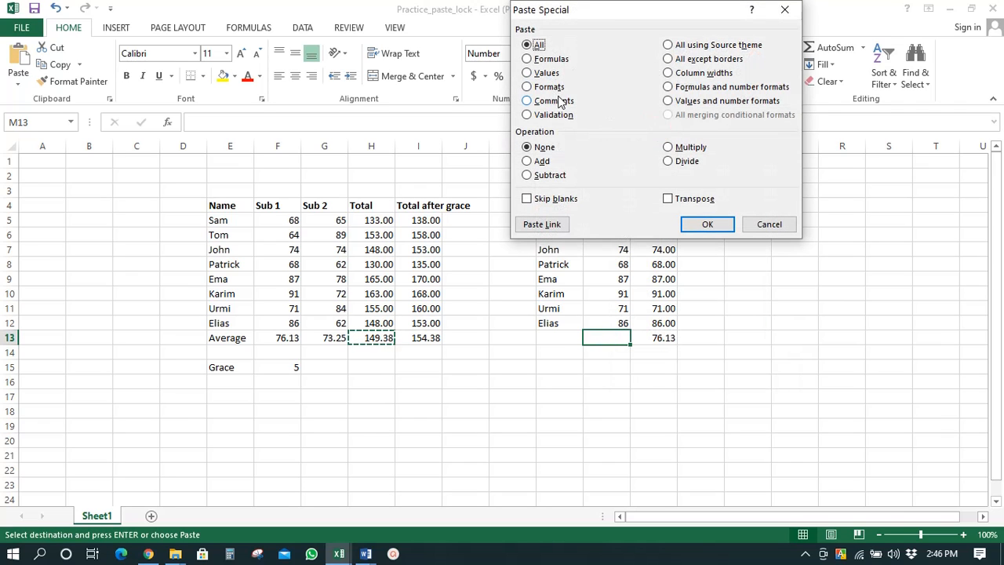
click(553, 61)
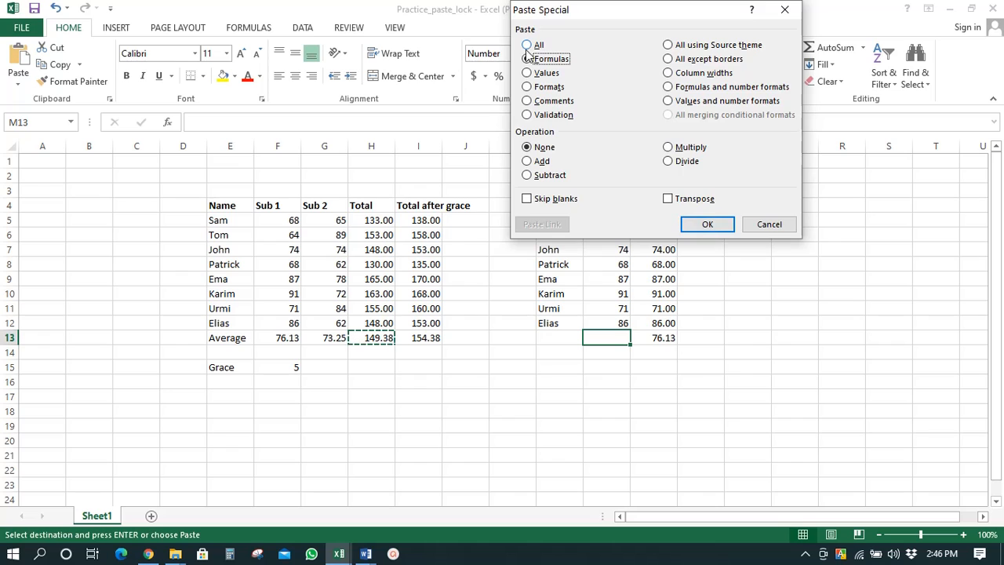
click(700, 225)
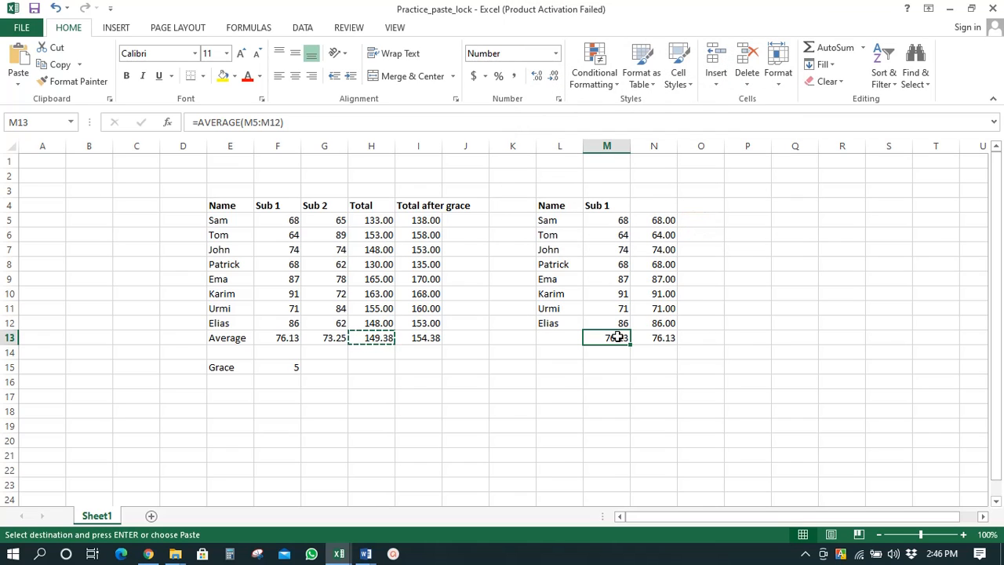
key(Escape)
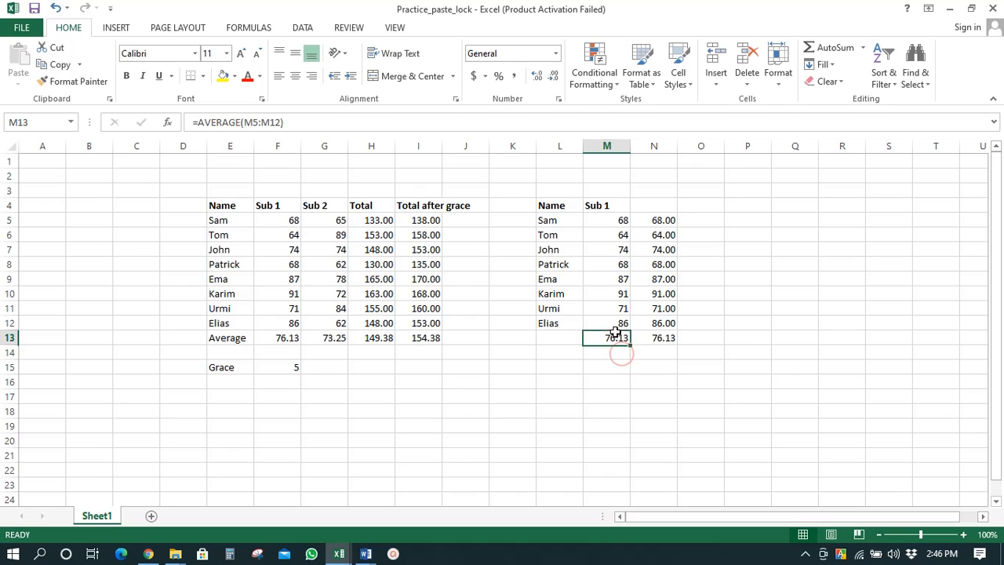
click(252, 121)
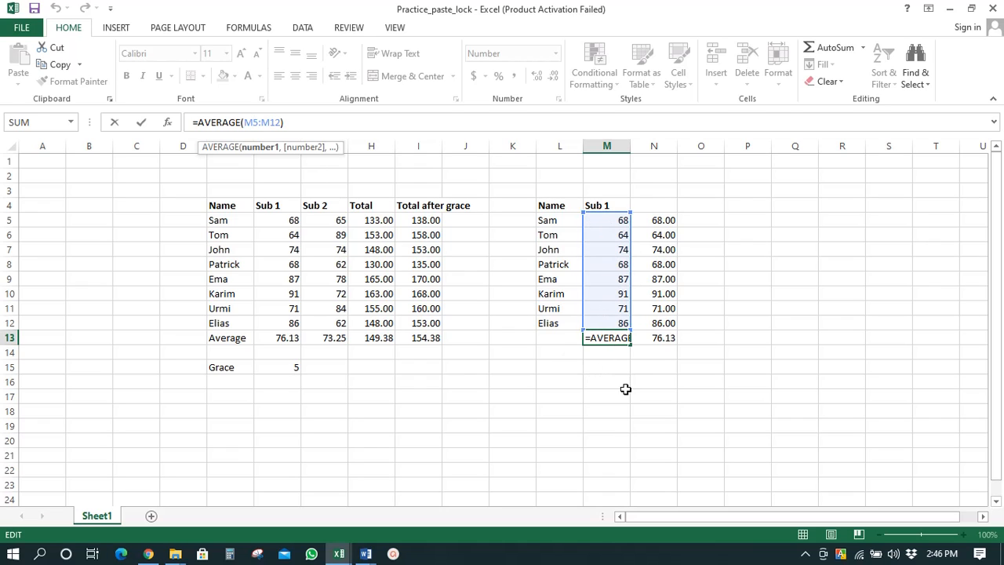
click(611, 423)
Step: Clear M13 and fill it with a normal paste of the Total average from H13
click(616, 339)
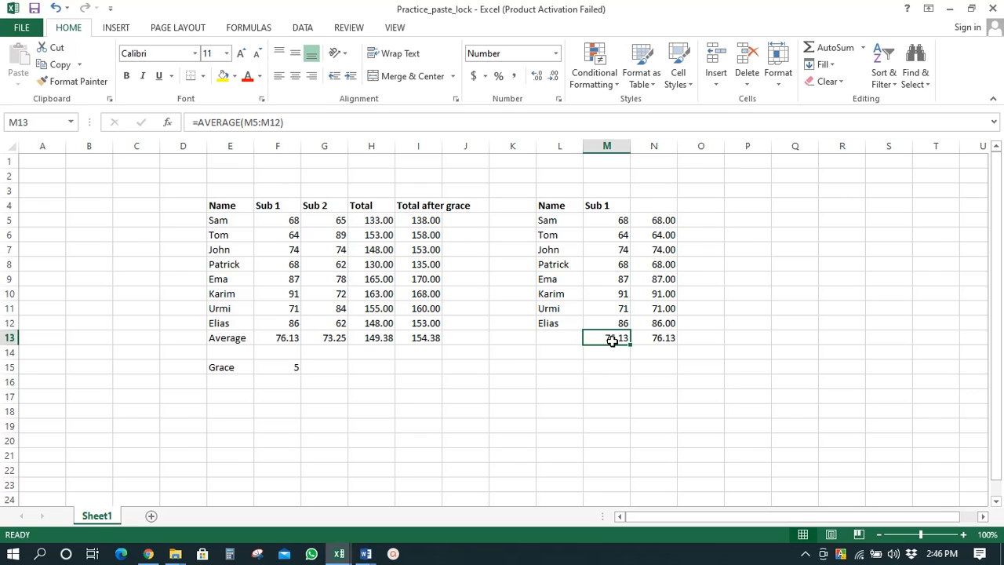
key(Delete)
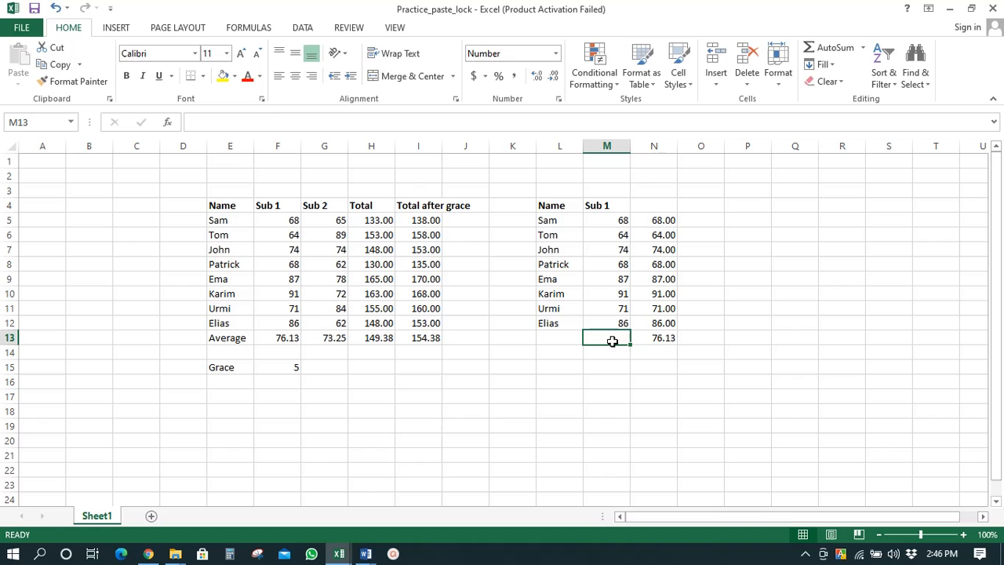
click(369, 338)
key(ctrl+c)
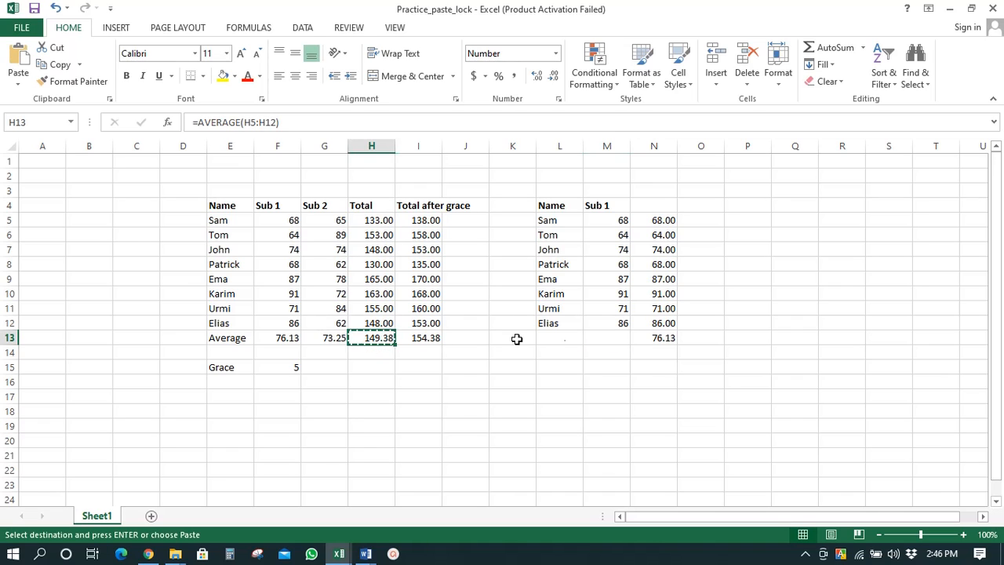
click(620, 324)
click(614, 338)
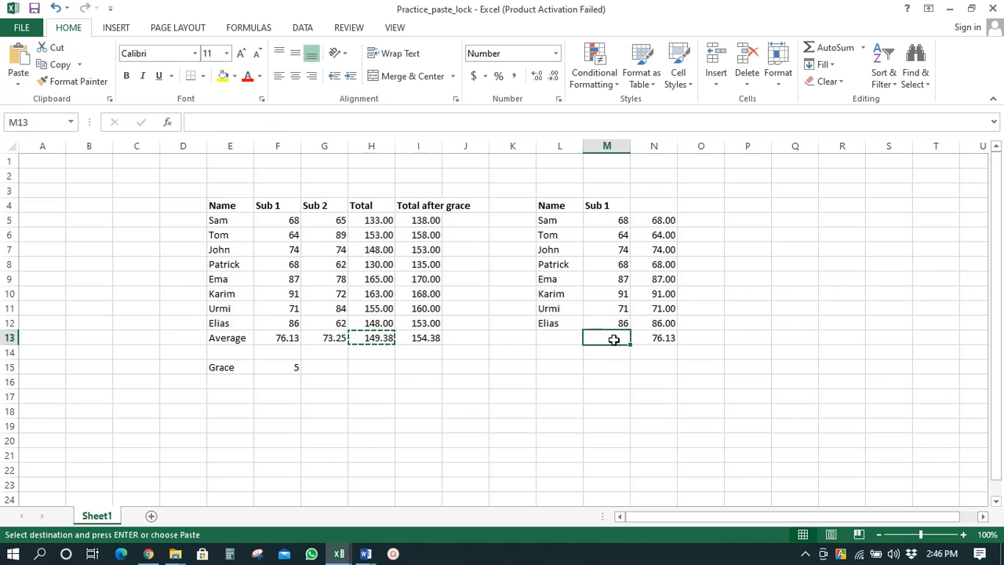
key(ctrl+v)
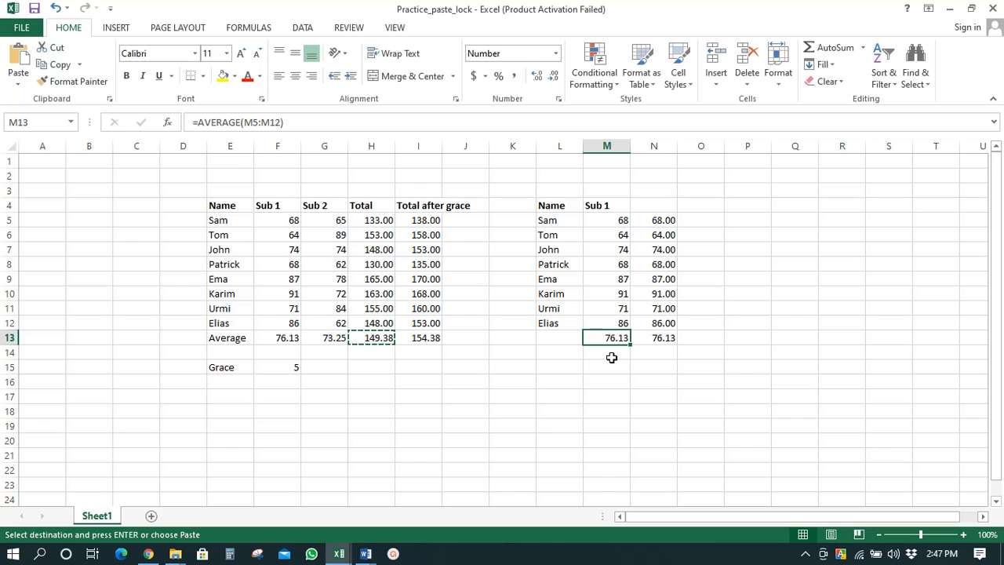
Step: Compare the cell ranges referenced by the average formulas in M13 and H13, leaving both formulas unedited
click(262, 122)
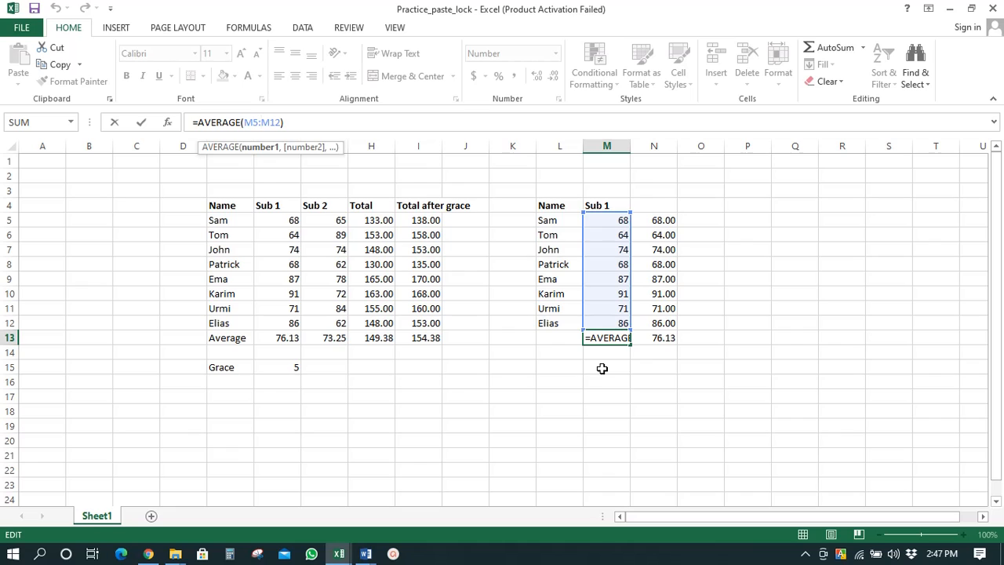
key(ctrl+Return)
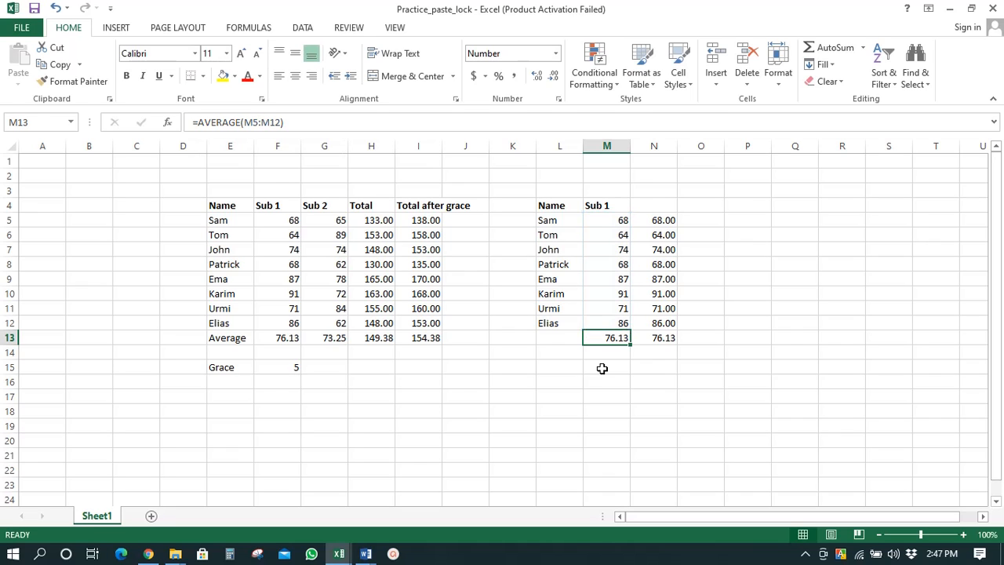
click(391, 339)
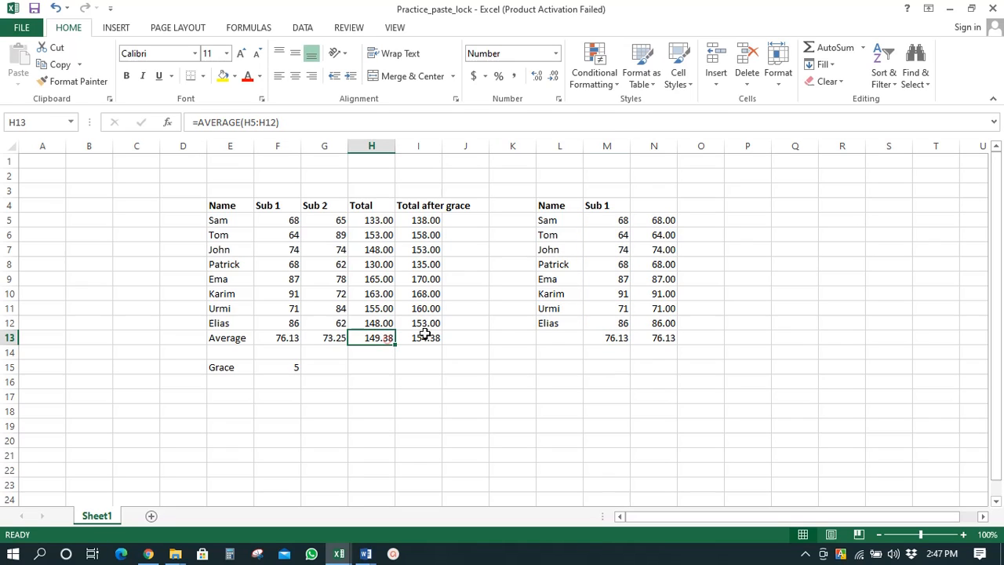
click(621, 338)
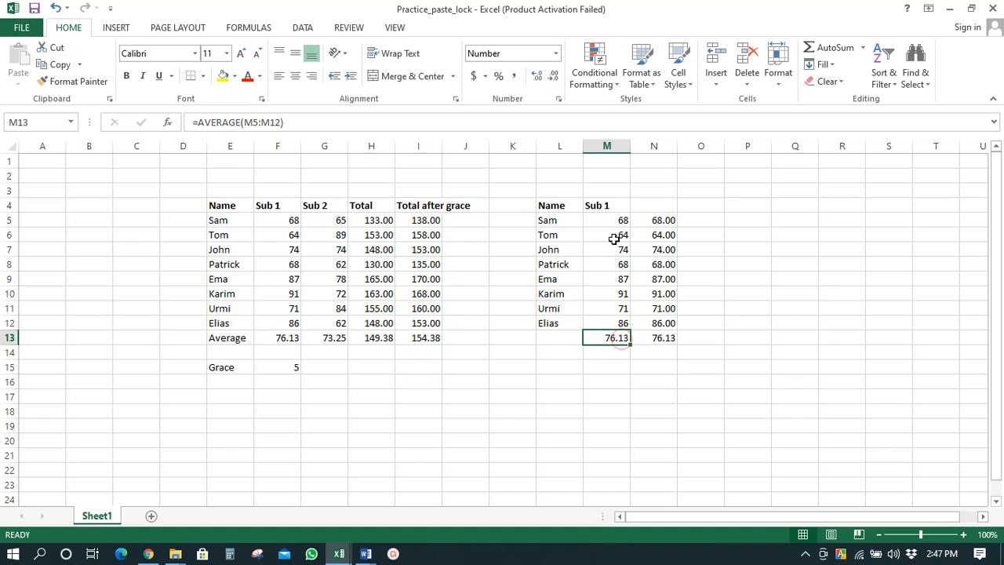
click(262, 122)
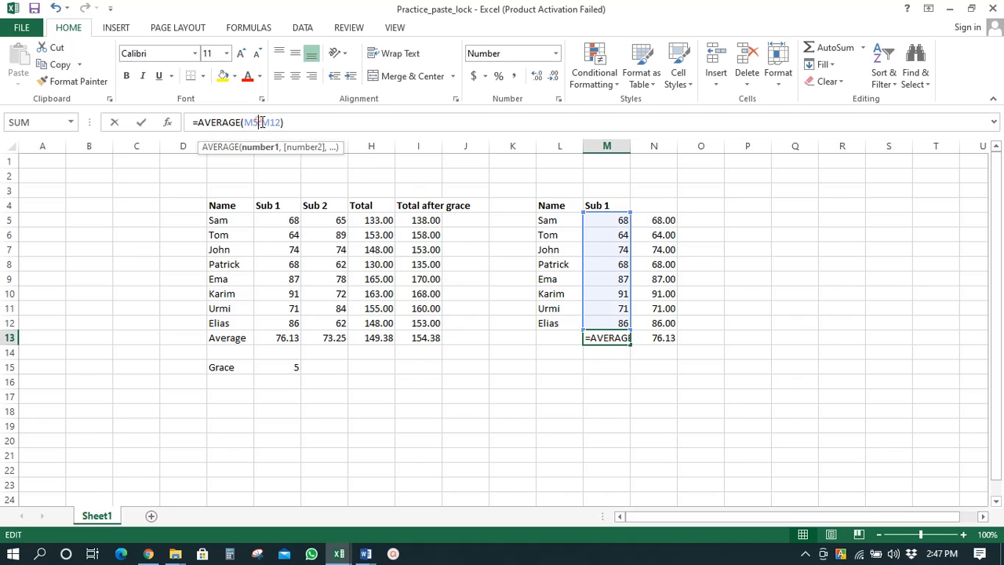
click(616, 371)
click(616, 339)
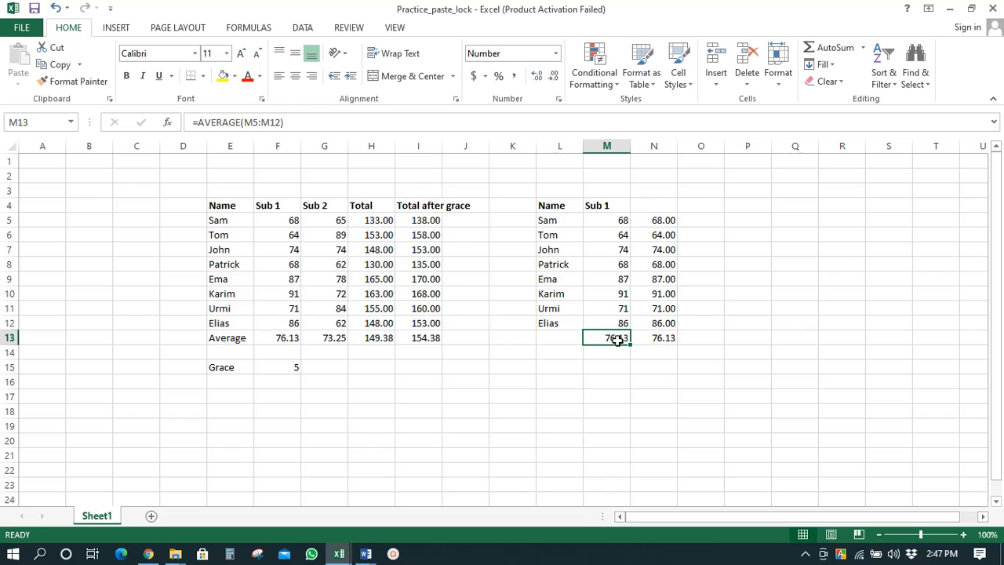
Step: Copy the Total average from H13, paste only its value into Q13 with Paste Special, and clear the copy selection
click(374, 339)
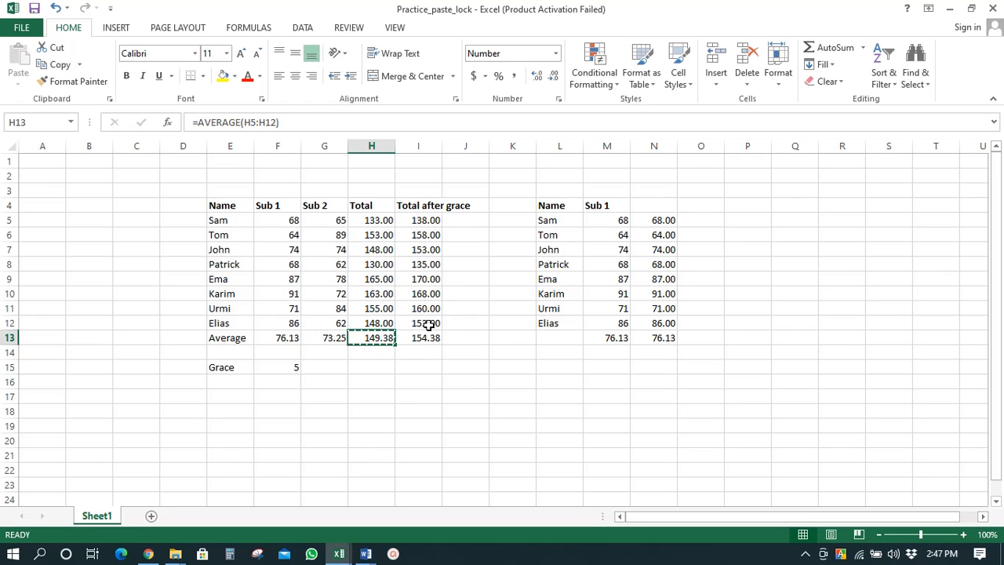
click(798, 334)
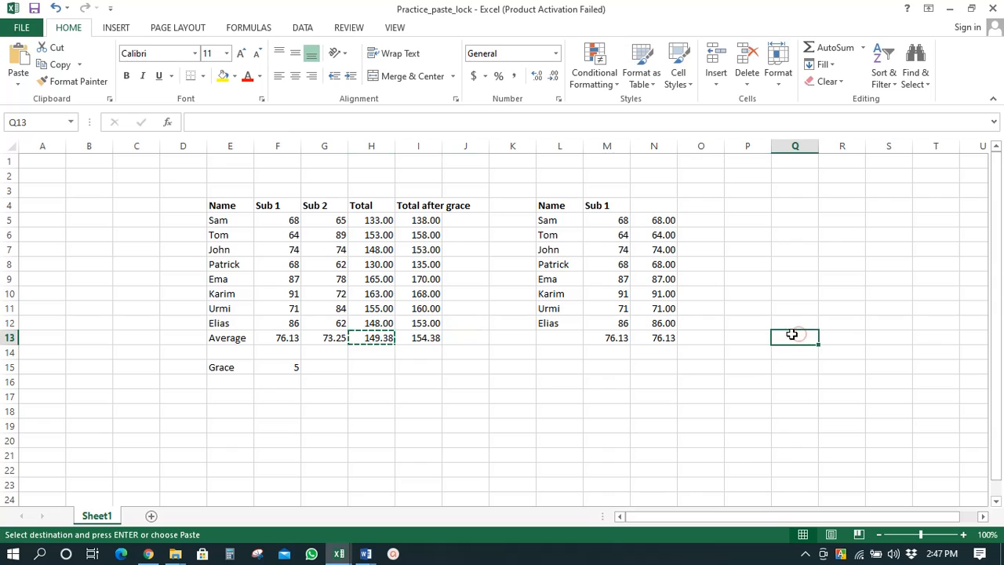
right_click(800, 338)
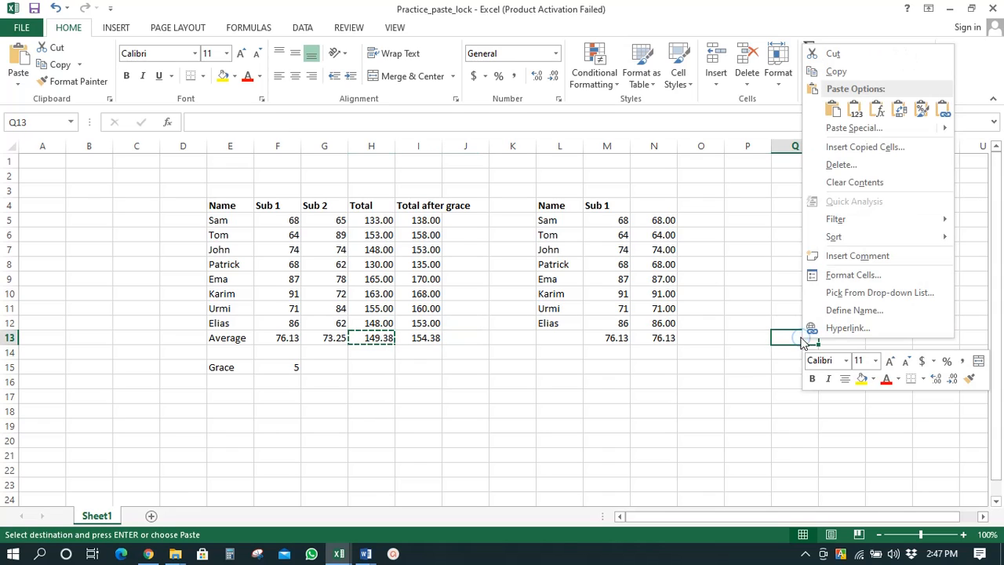
click(854, 127)
click(746, 73)
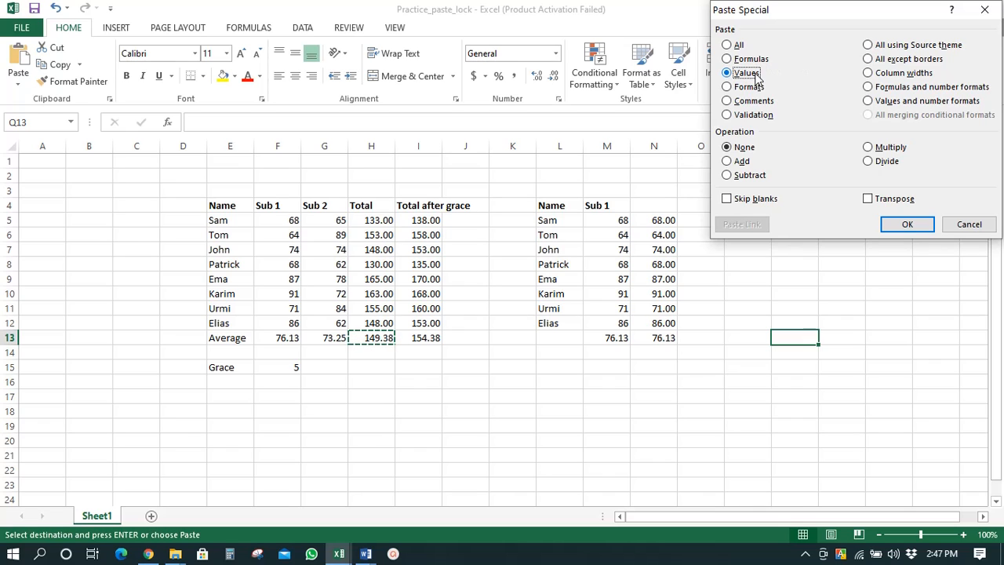
click(906, 225)
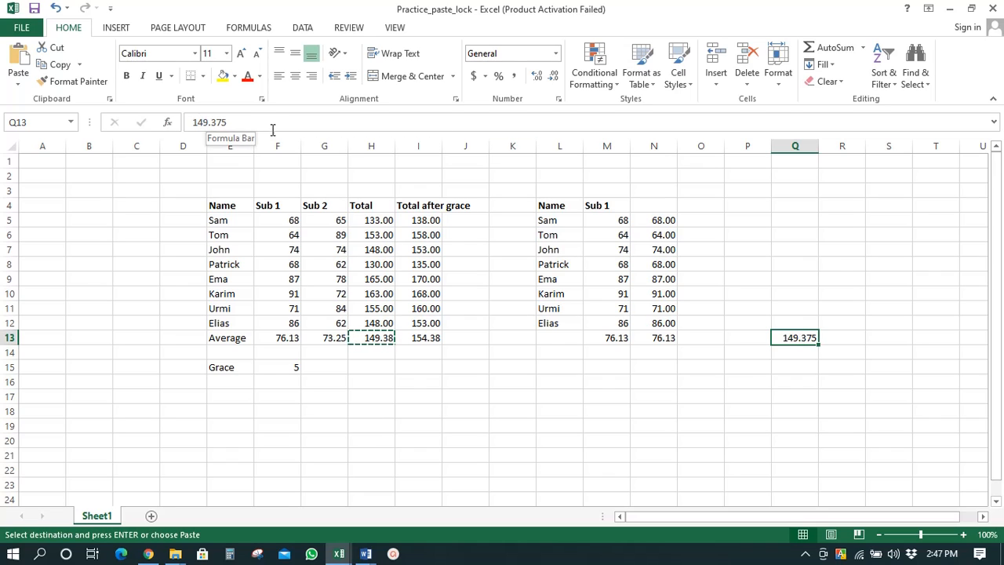
key(Escape)
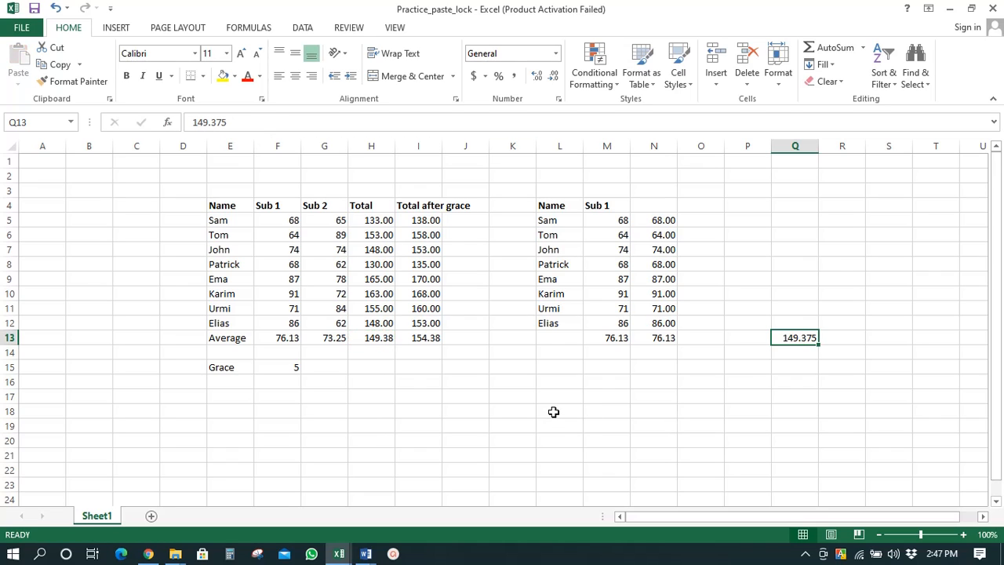
Step: Examine the vertical layout of the Name and Sub 1 columns in the range E4:F12
scroll(573, 388, down, 1)
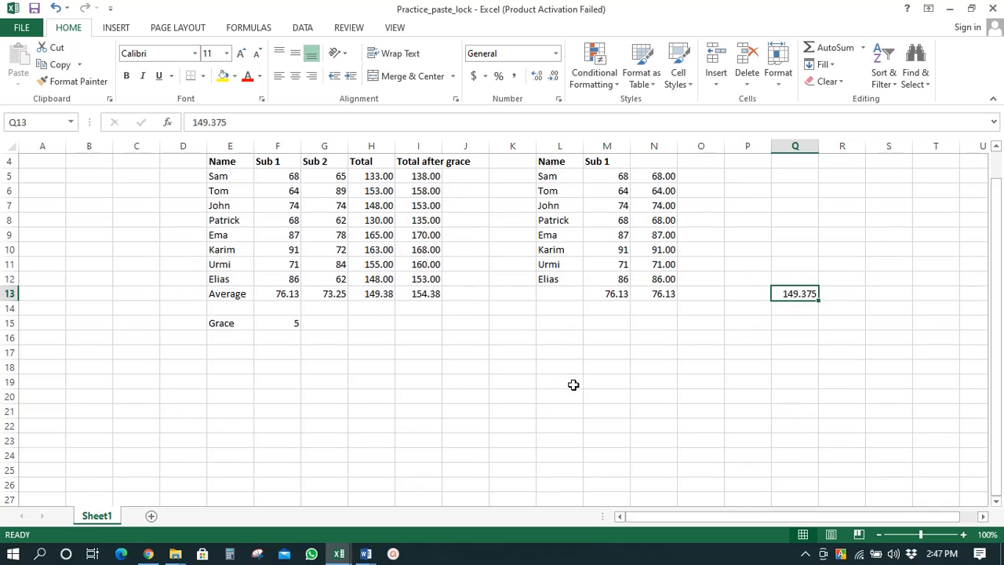
scroll(573, 380, up, 1)
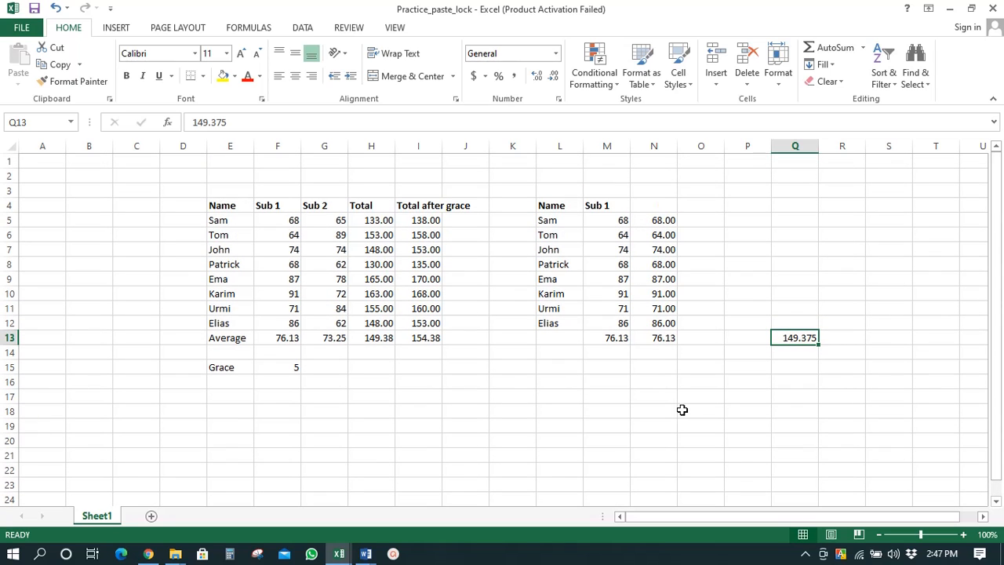
drag(226, 207, 228, 308)
click(286, 206)
drag(287, 206, 282, 327)
drag(236, 209, 279, 328)
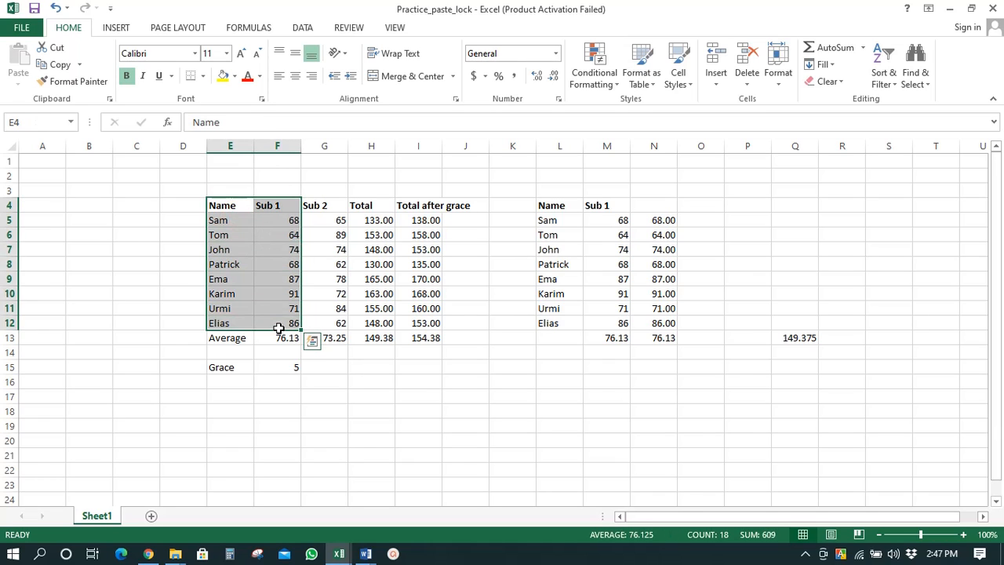
click(270, 401)
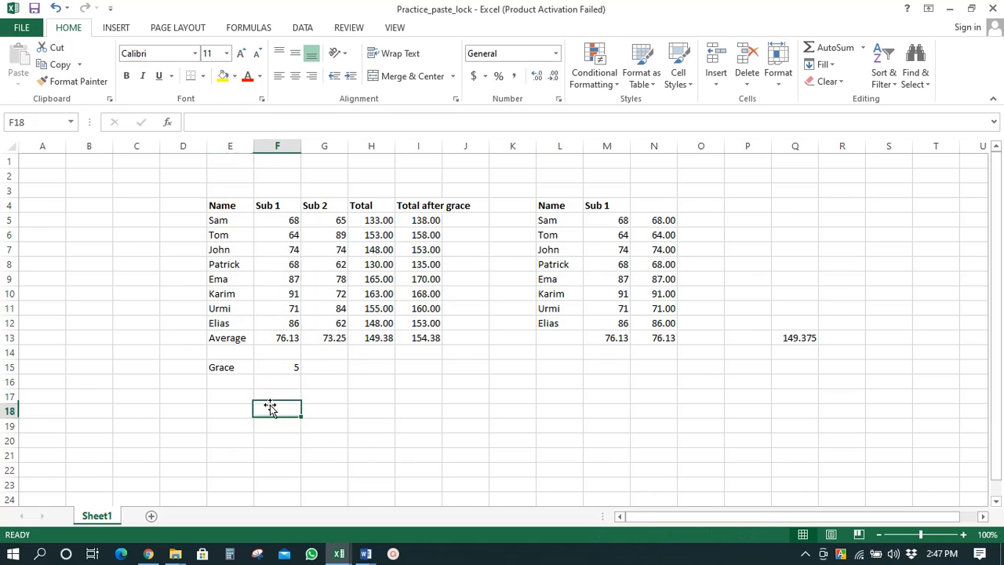
click(250, 207)
drag(259, 220, 279, 324)
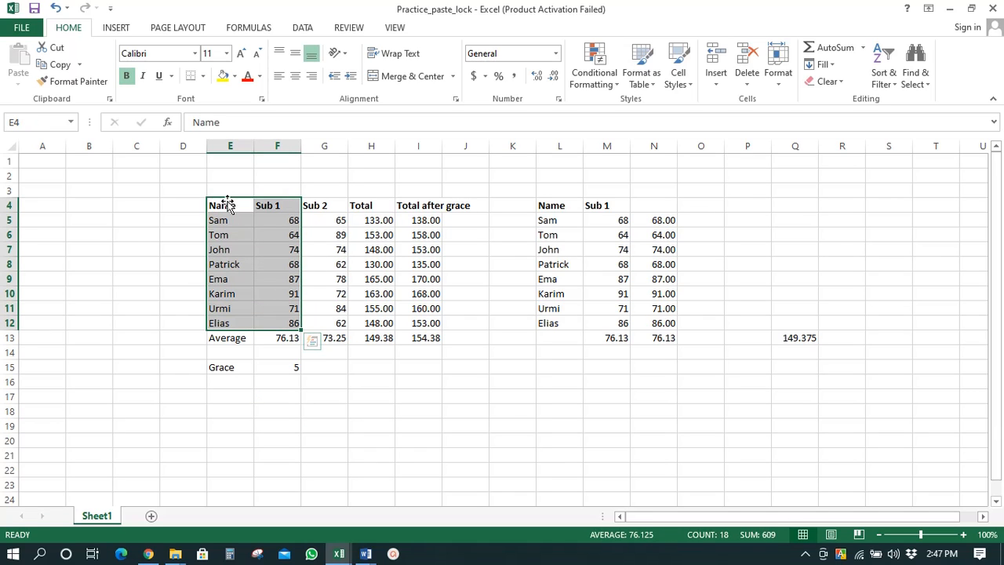
drag(227, 206, 229, 321)
click(228, 191)
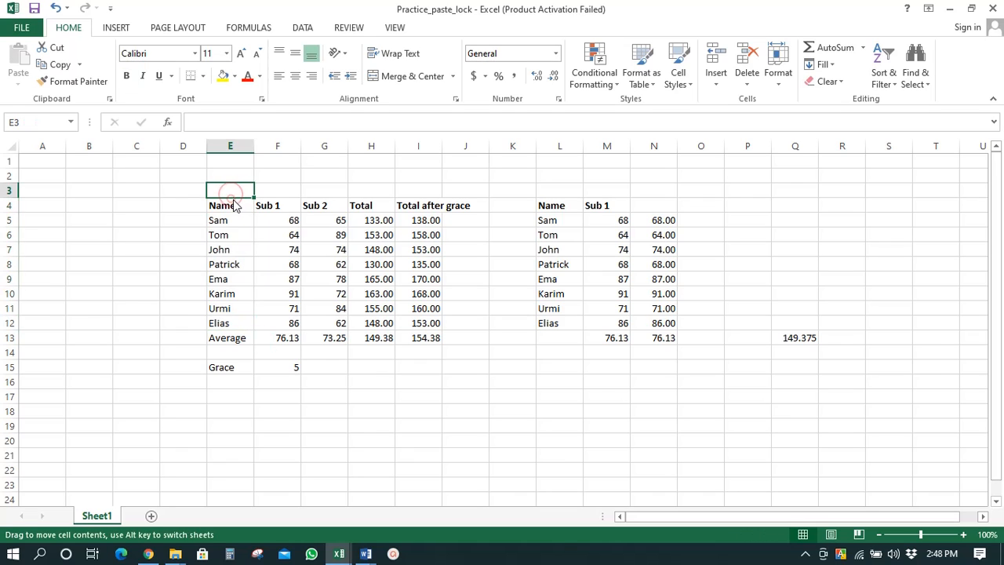
Step: Copy the Name and Sub 1 columns with their headers, range E4:F12
drag(226, 205, 269, 324)
click(282, 232)
click(230, 203)
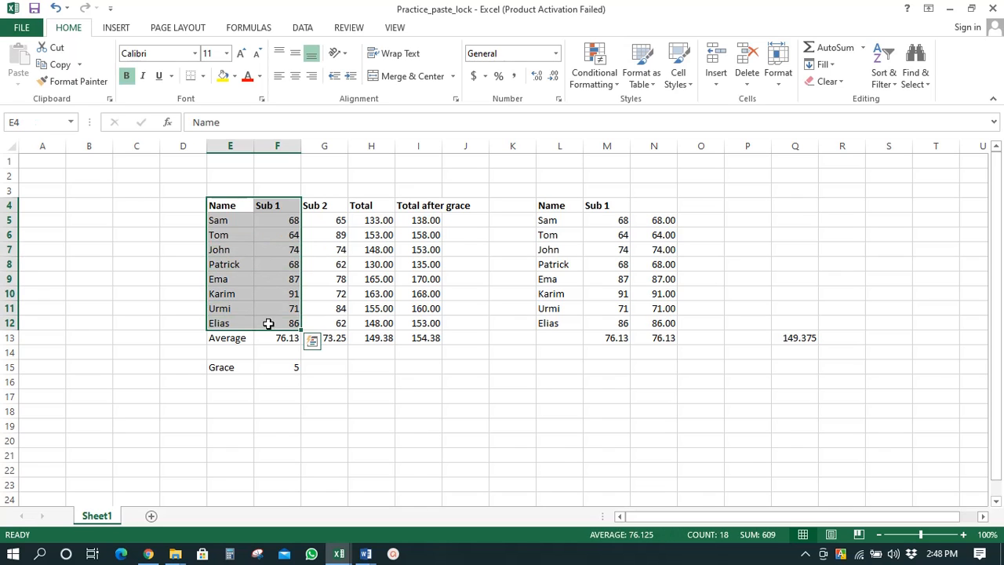
right_click(260, 264)
click(265, 271)
Step: Paste the copied range transposed at E19 with Paste Special, keeping All and no operation, and clear the copy selection
scroll(410, 398, down, 1)
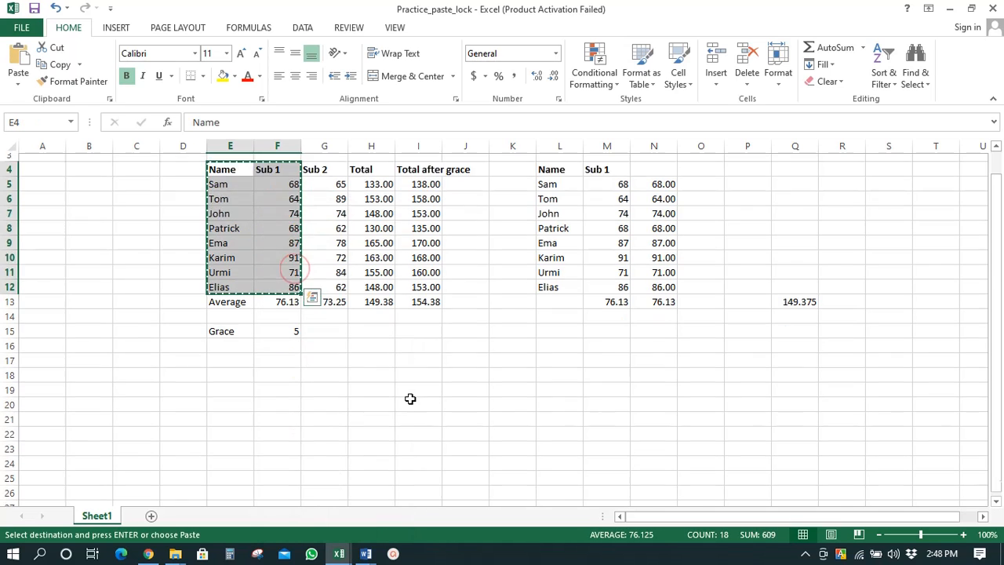
scroll(388, 353, down, 4)
scroll(306, 311, up, 3)
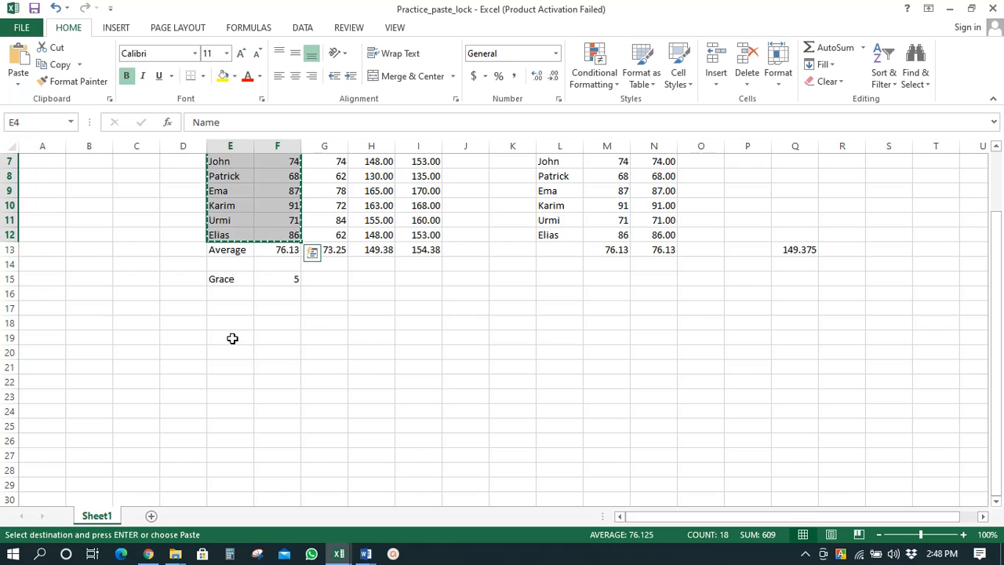
click(232, 338)
right_click(232, 338)
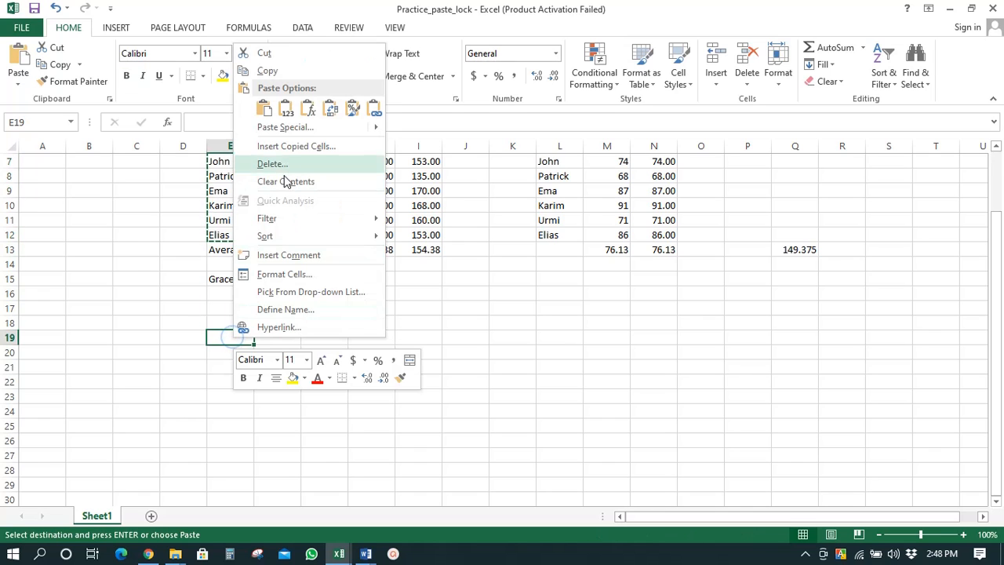
click(294, 127)
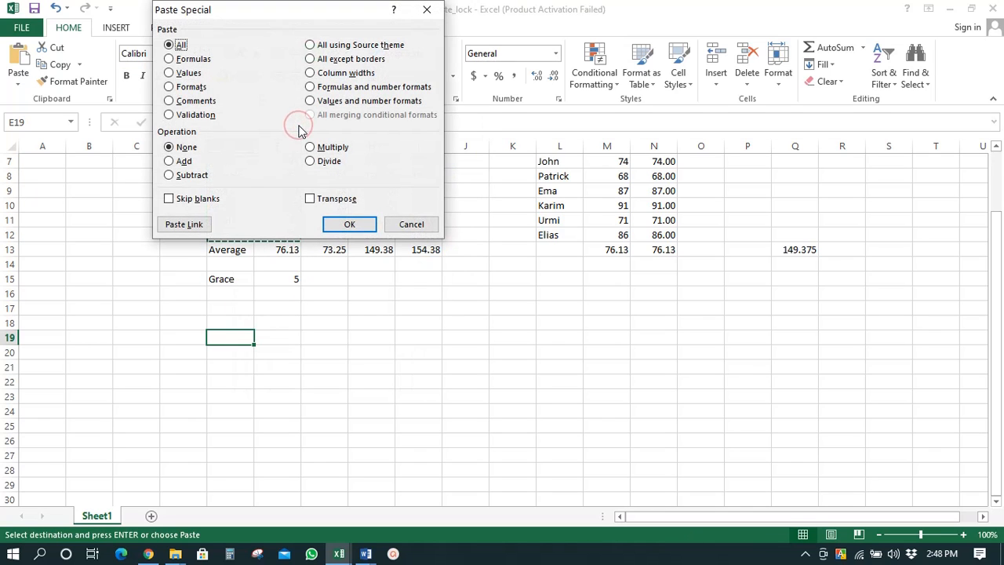
click(335, 201)
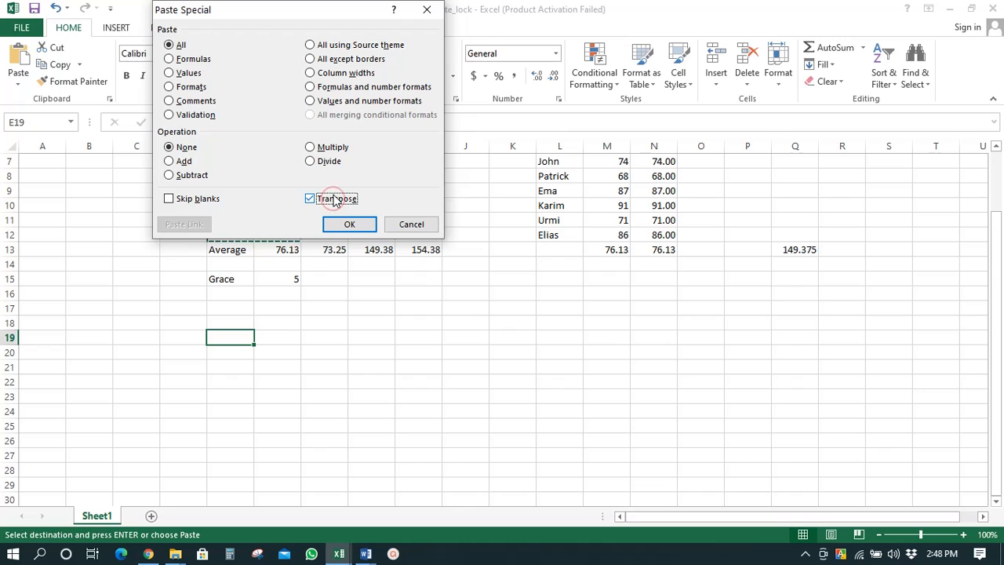
click(349, 224)
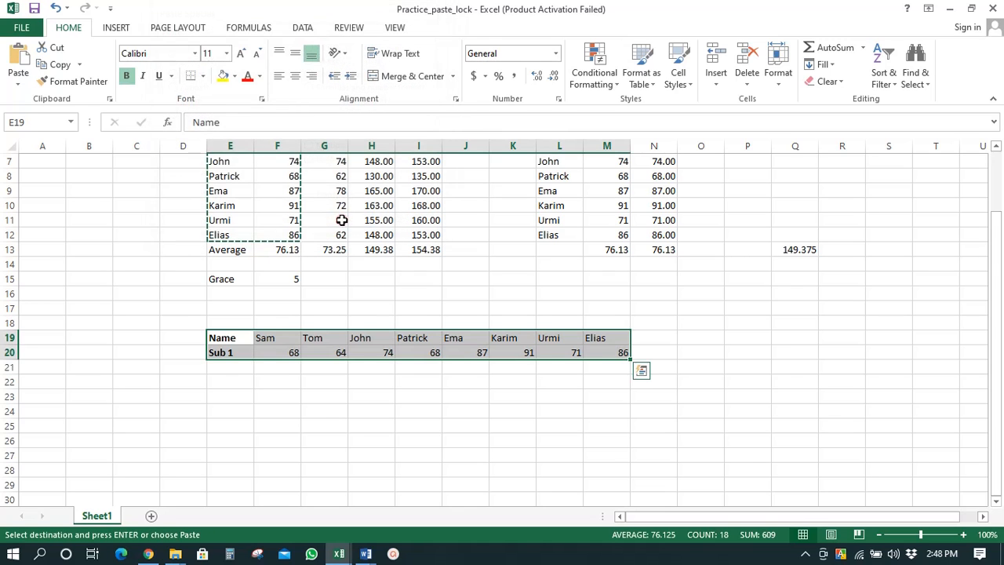
click(354, 408)
scroll(354, 408, up, 2)
scroll(350, 403, up, 1)
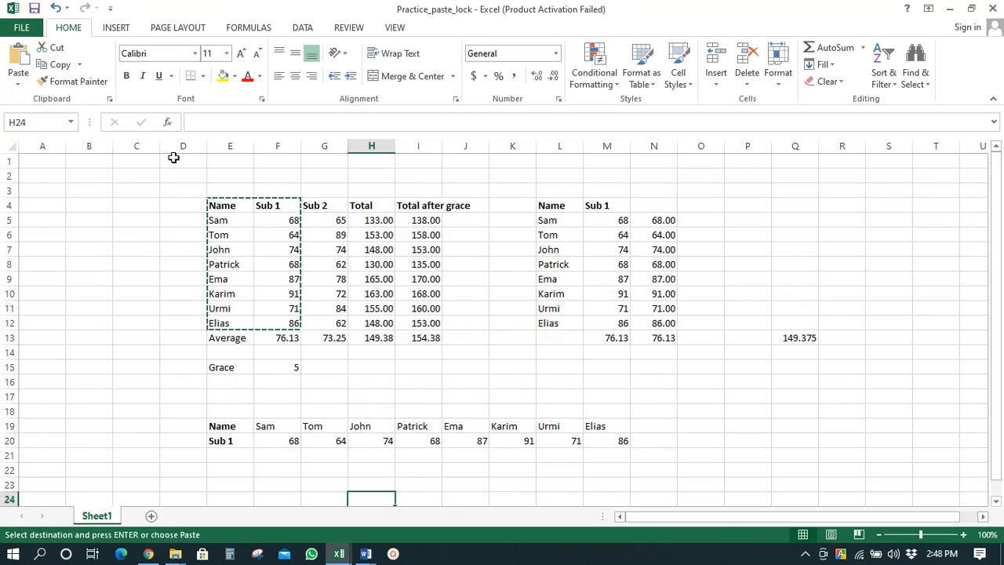
key(Escape)
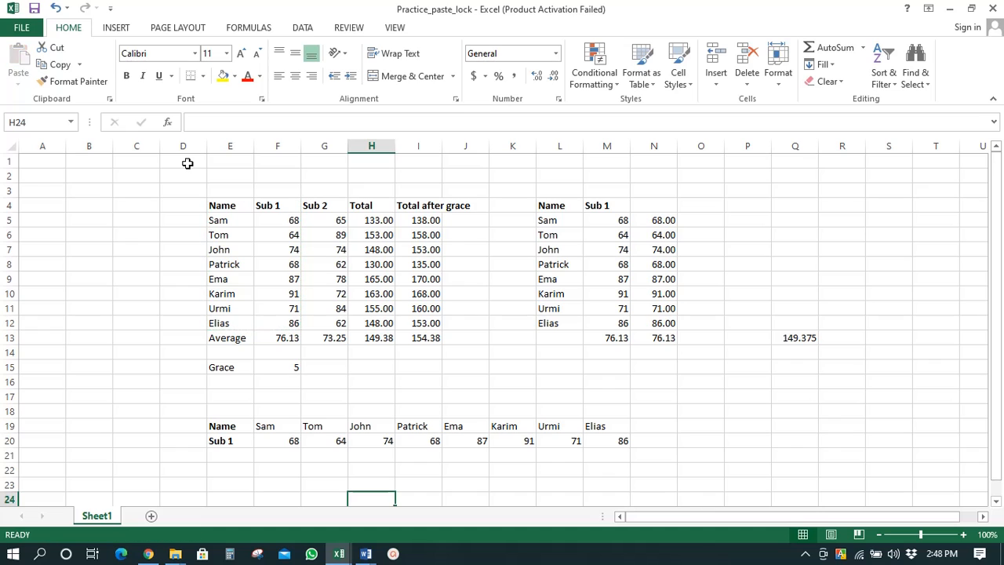
Step: Compare the vertical lists of names and Sub 1 marks with their transposed counterparts in rows 19 and 20
drag(232, 218, 227, 337)
drag(217, 426, 638, 426)
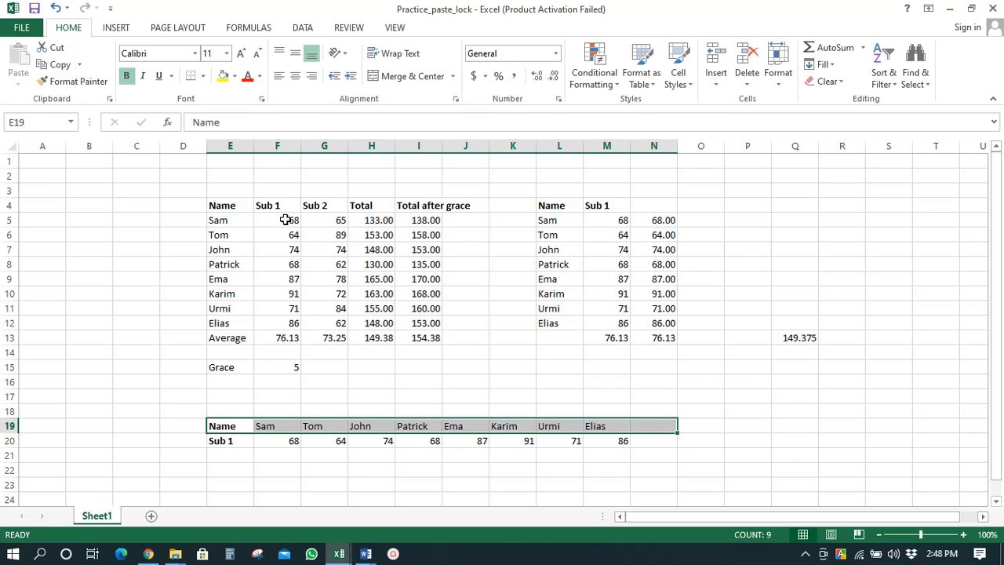
drag(235, 216, 222, 314)
drag(220, 426, 327, 429)
click(385, 439)
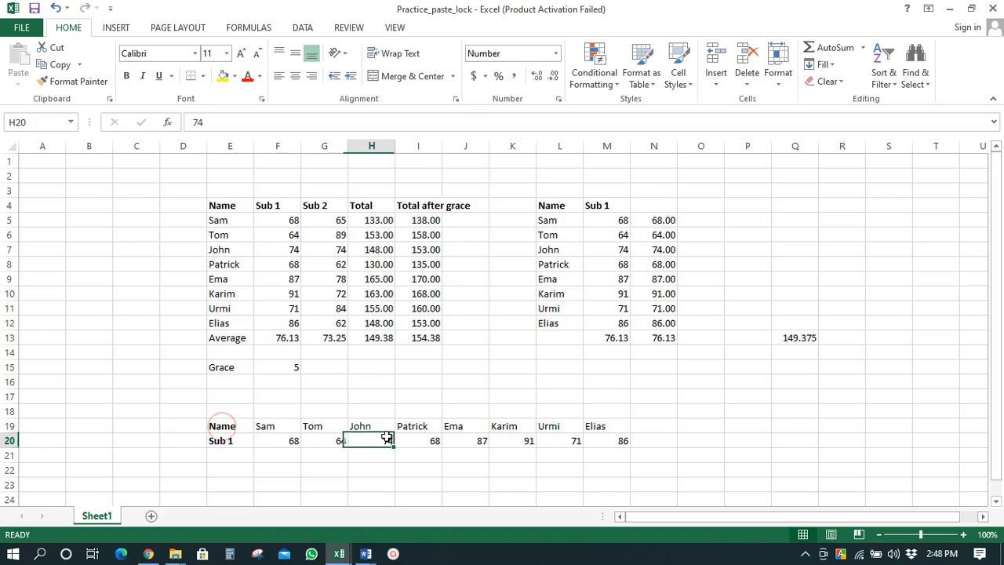
drag(289, 219, 291, 246)
click(291, 249)
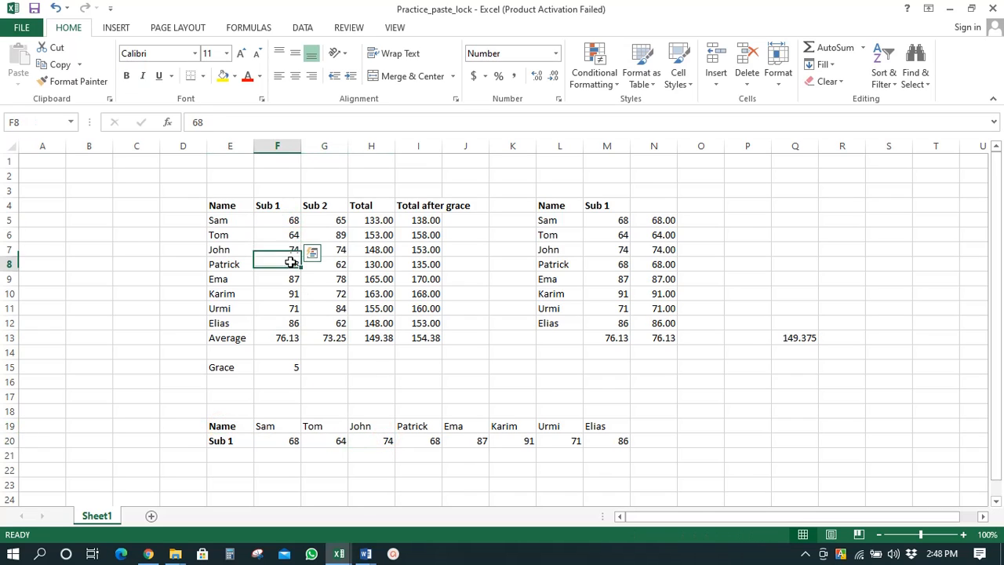
click(291, 278)
click(291, 308)
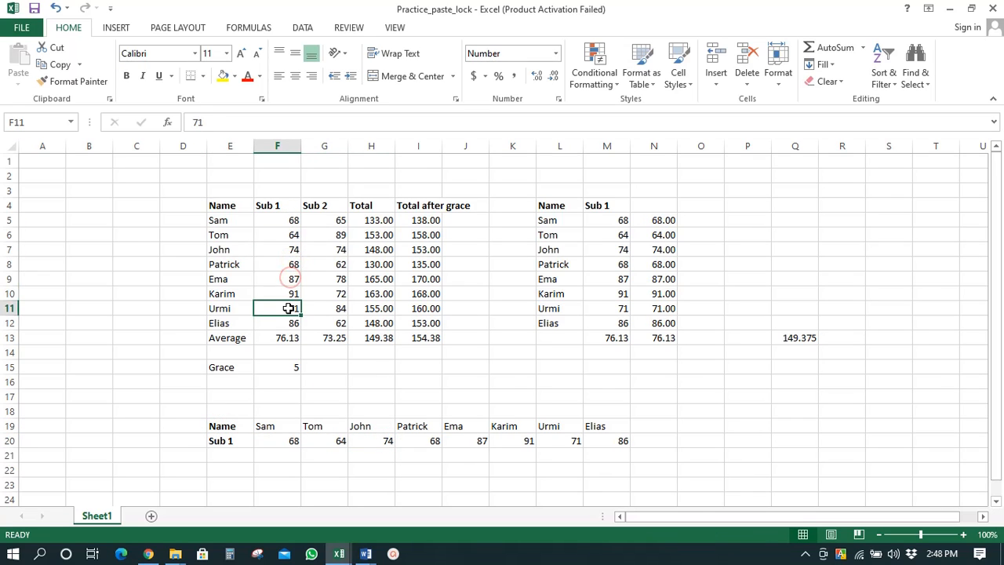
Step: Compare the Name and Sub 1 headers in row 4 with the transposed headers in E19:E20
click(217, 441)
drag(214, 204, 302, 211)
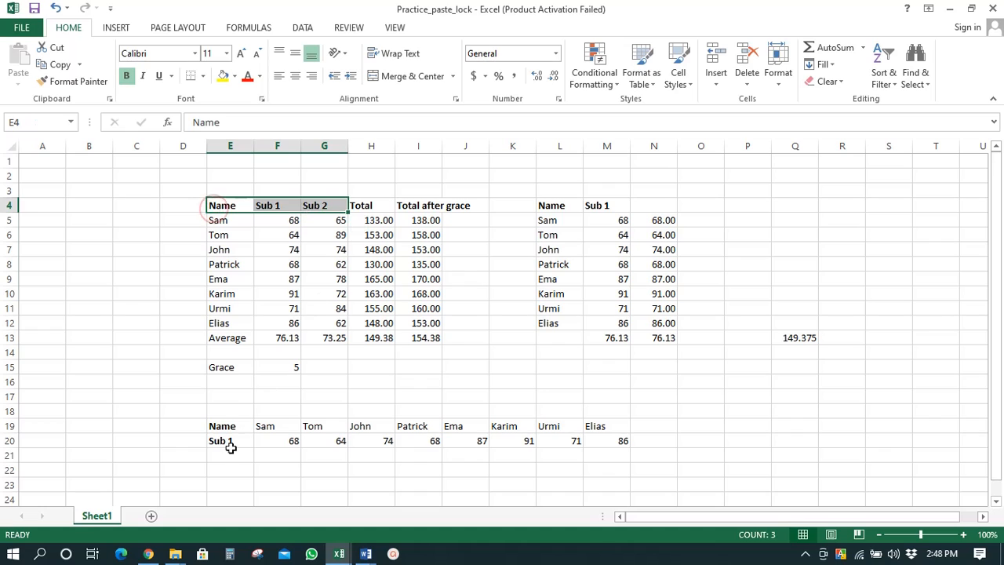
drag(224, 426, 227, 443)
drag(224, 204, 274, 201)
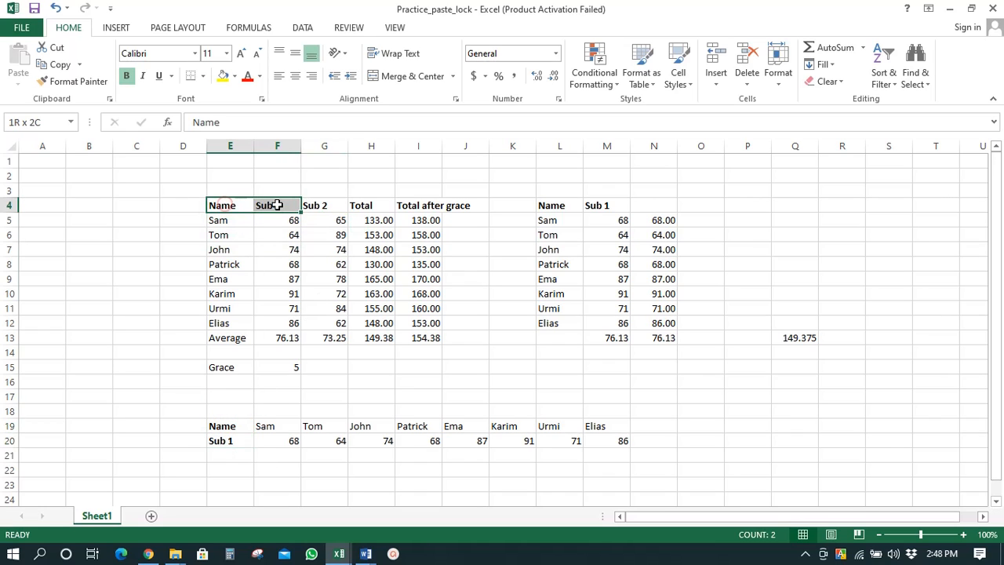
click(14, 204)
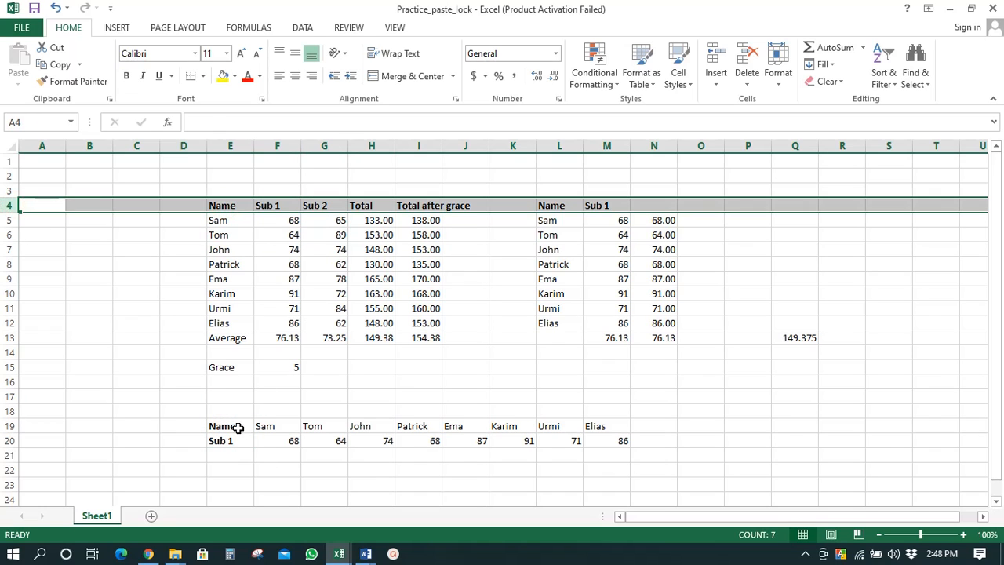
drag(237, 426, 238, 451)
click(276, 484)
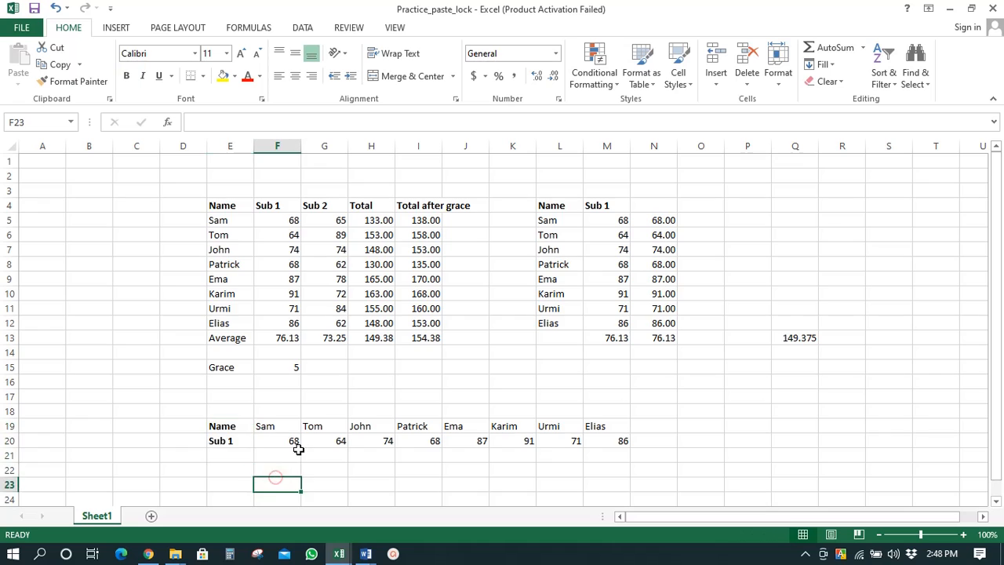
scroll(332, 423, down, 2)
scroll(430, 425, up, 2)
click(512, 441)
drag(486, 464, 482, 455)
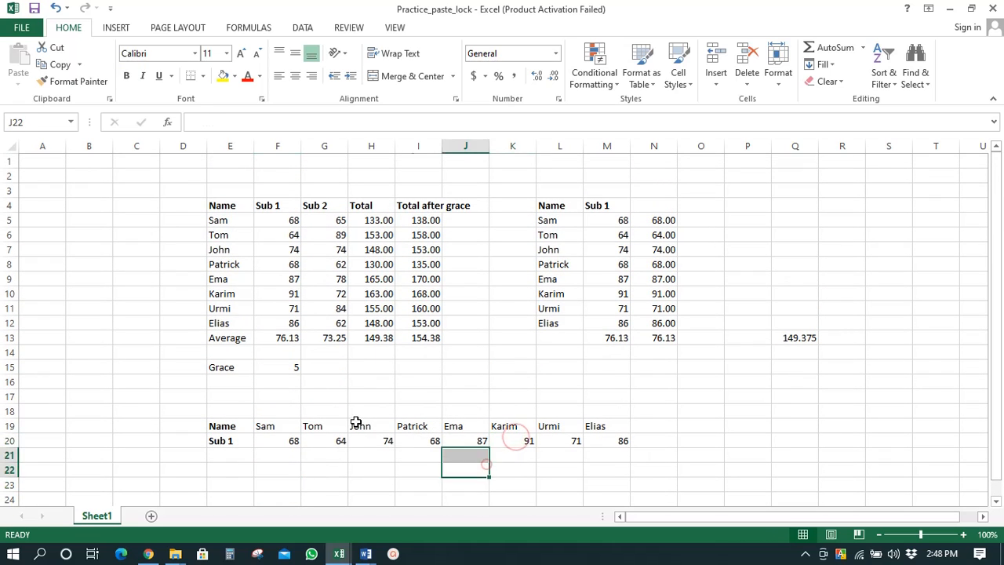
click(355, 422)
click(303, 435)
click(244, 443)
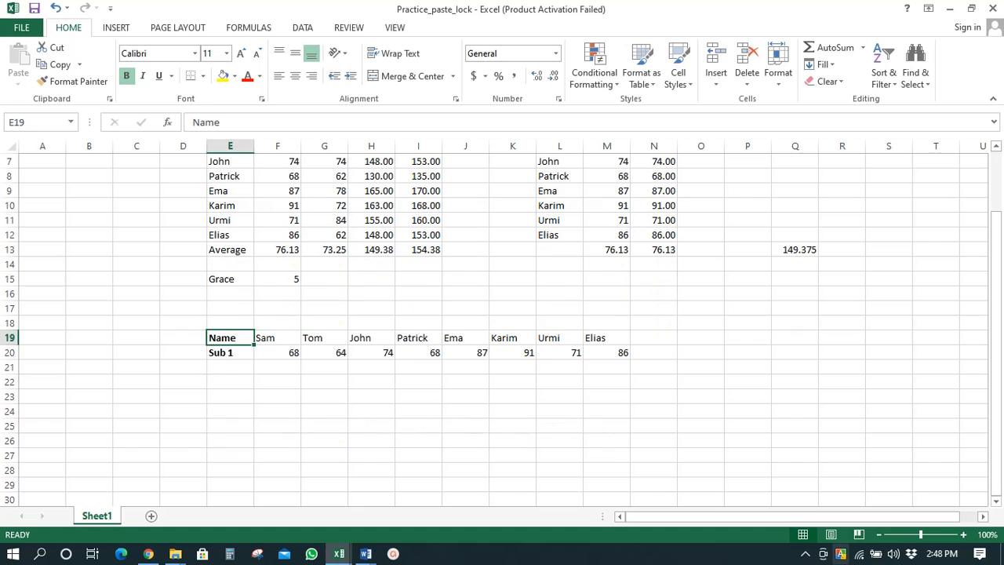
click(805, 554)
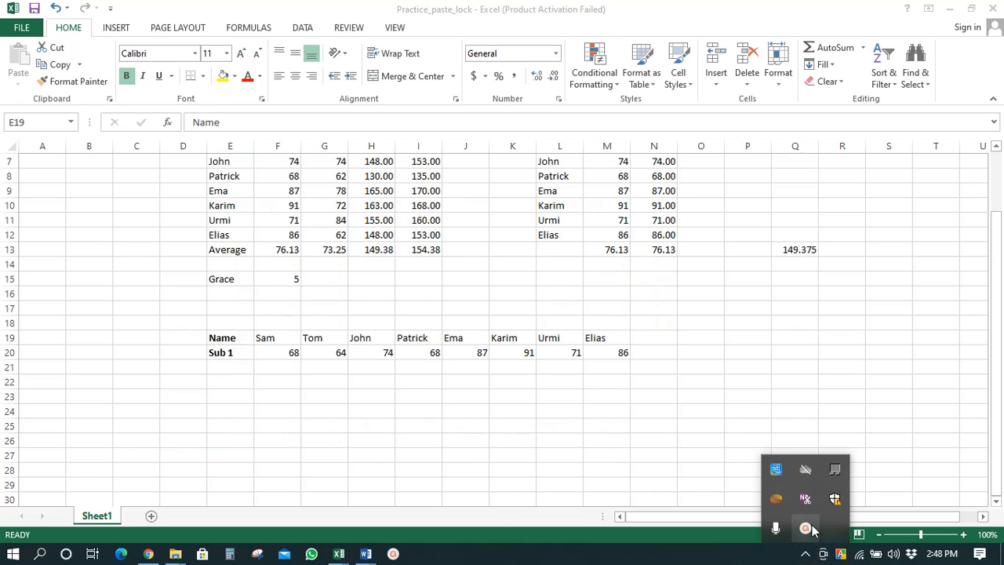
click(806, 529)
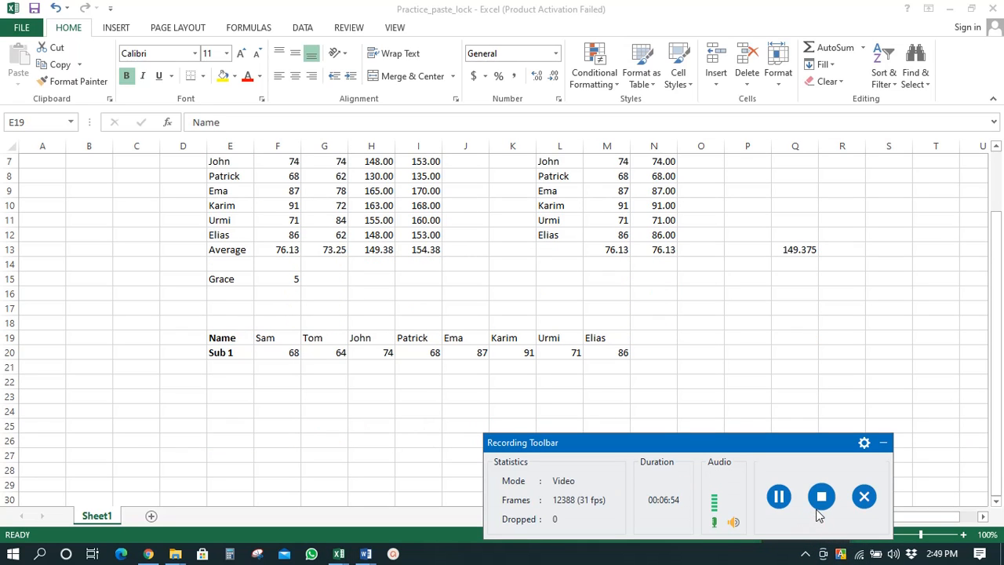